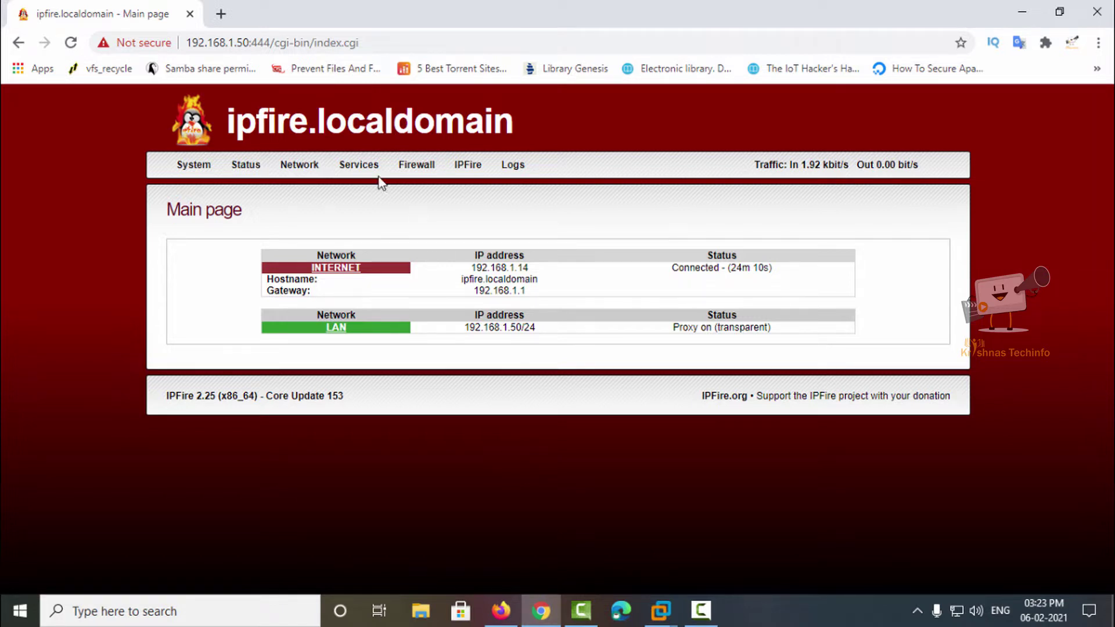
Show the Network menu's dropdown of settings pages on the IPFire main page
{"action": "mouse_move", "coordinate": [378, 166]}
{"action": "mouse_move", "coordinate": [299, 169]}
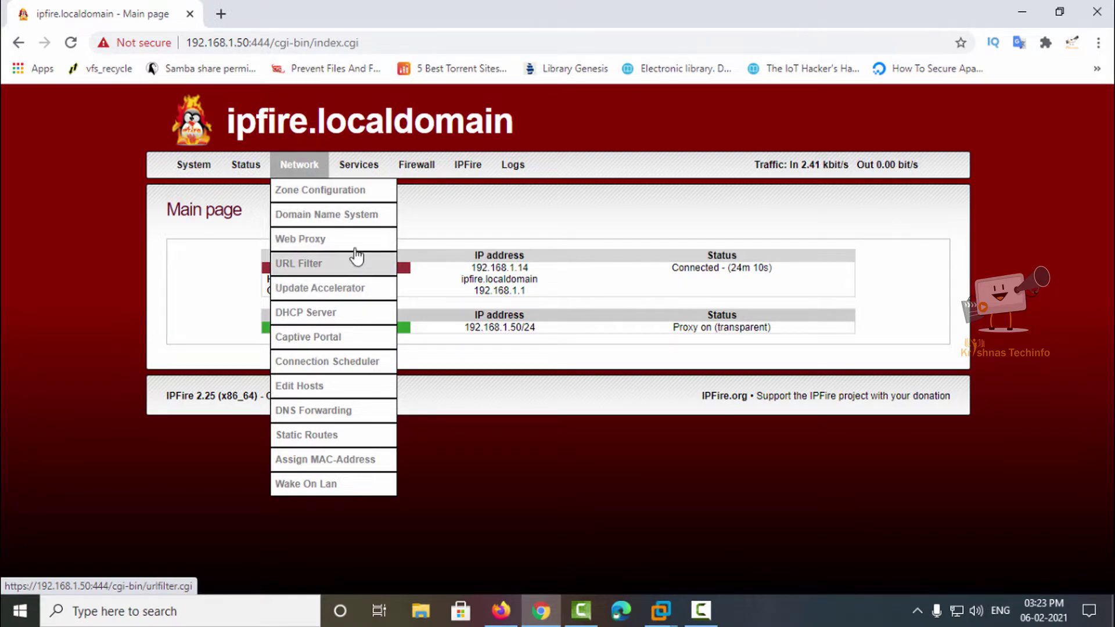
Open the Network > Web Proxy advanced configuration page and look over the form
{"action": "left_click", "coordinate": [325, 239]}
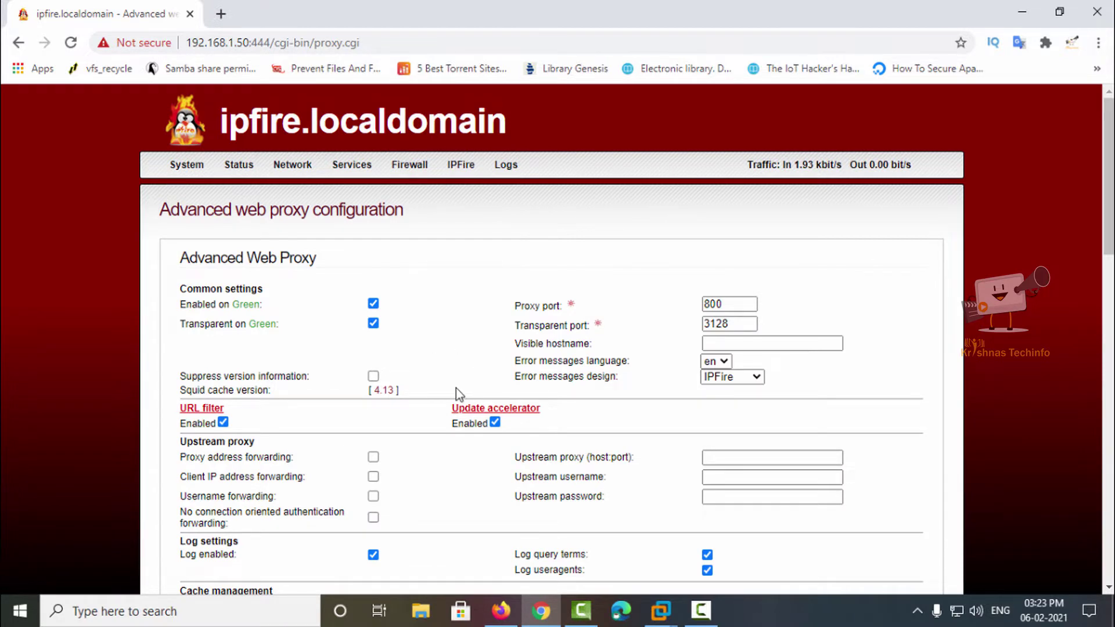
{"action": "scroll", "coordinate": [402, 416], "scroll_direction": "down", "scroll_amount": 1}
{"action": "scroll", "coordinate": [403, 420], "scroll_direction": "up", "scroll_amount": 1}
{"action": "scroll", "coordinate": [388, 432], "scroll_direction": "down", "scroll_amount": 4}
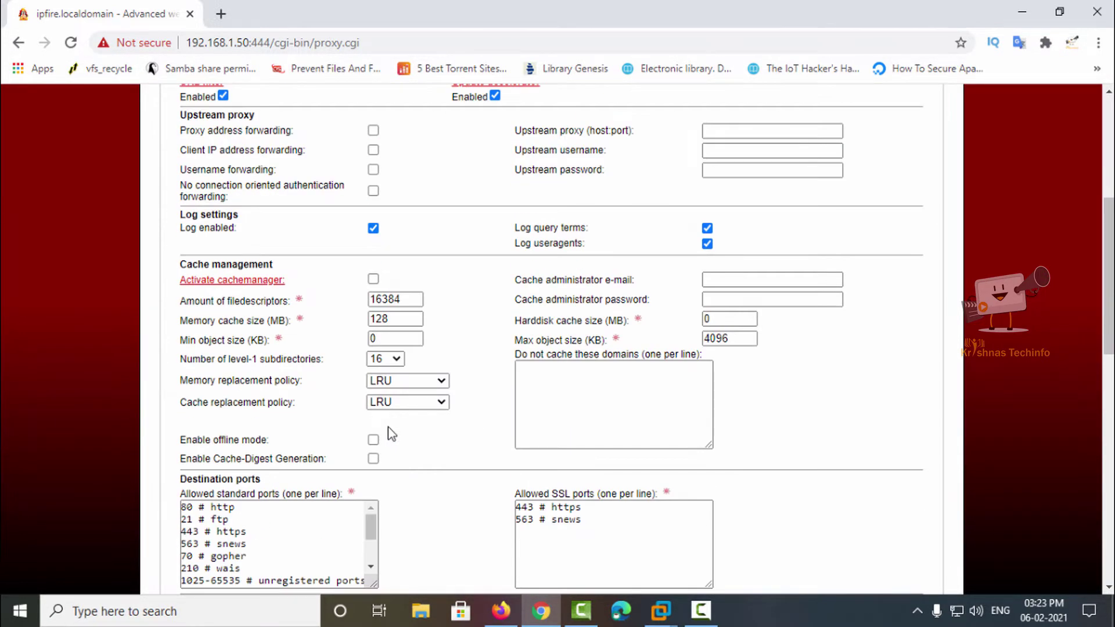
{"action": "scroll", "coordinate": [409, 451], "scroll_direction": "up", "scroll_amount": 2}
{"action": "scroll", "coordinate": [409, 447], "scroll_direction": "up", "scroll_amount": 3}
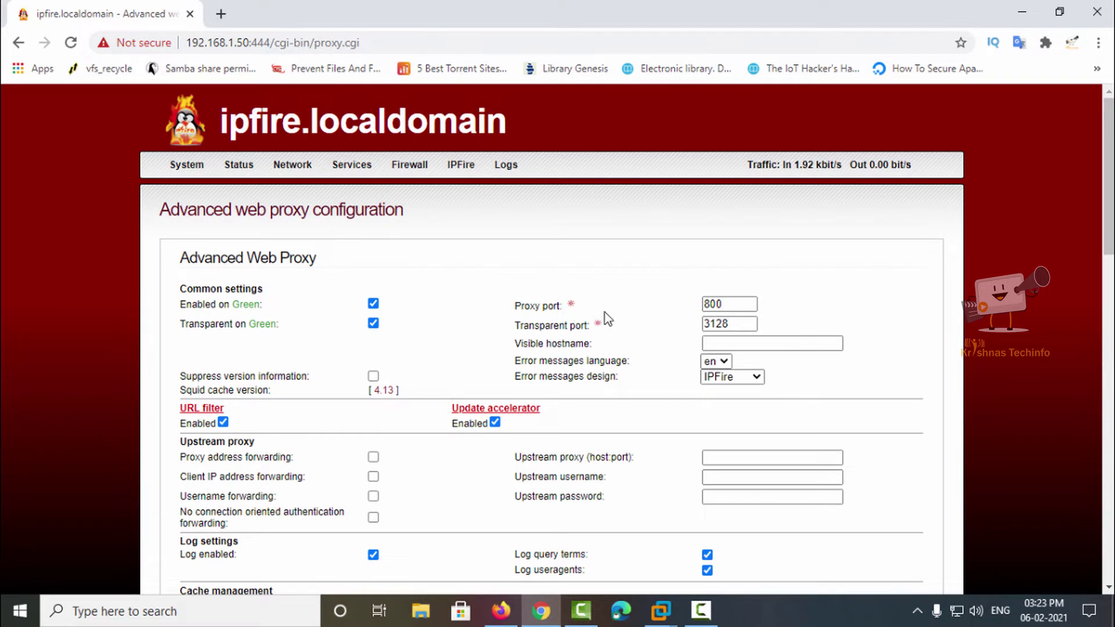
Check the proxy port 800 and transparent port 3128 values, leaving both unchanged
{"action": "left_click", "coordinate": [726, 305]}
{"action": "left_click_drag", "start_coordinate": [741, 304], "coordinate": [694, 303]}
{"action": "left_click", "coordinate": [736, 304]}
{"action": "left_click", "coordinate": [739, 323]}
{"action": "left_click", "coordinate": [731, 305]}
{"action": "left_click_drag", "start_coordinate": [732, 305], "coordinate": [691, 313]}
{"action": "key", "text": "Right"}
{"action": "scroll", "coordinate": [215, 338], "scroll_direction": "down", "scroll_amount": 1}
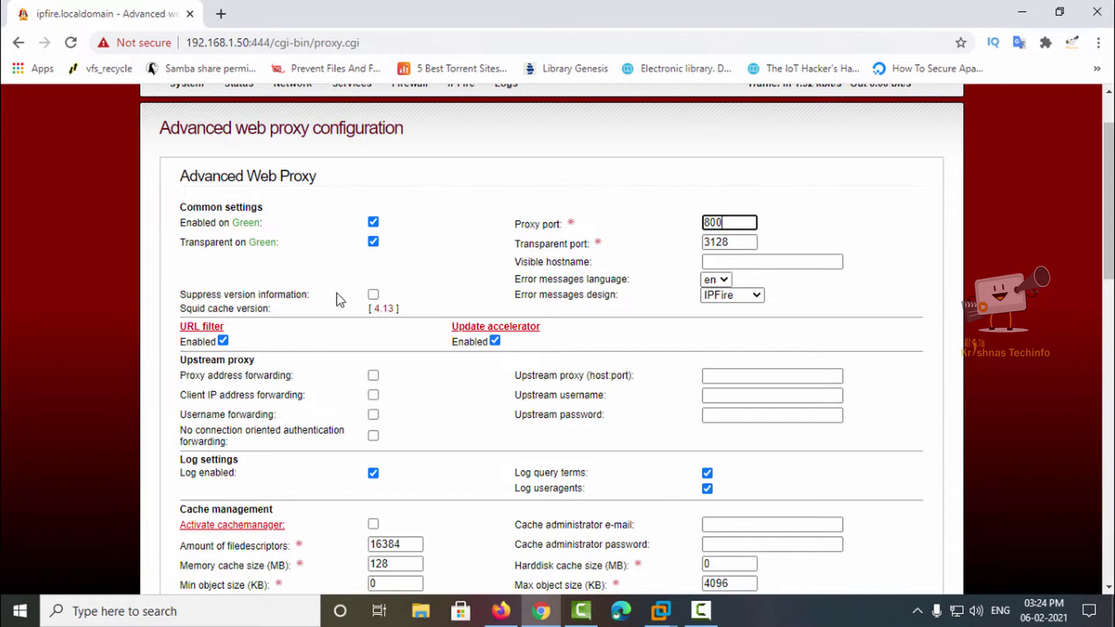
{"action": "scroll", "coordinate": [339, 300], "scroll_direction": "down", "scroll_amount": 1}
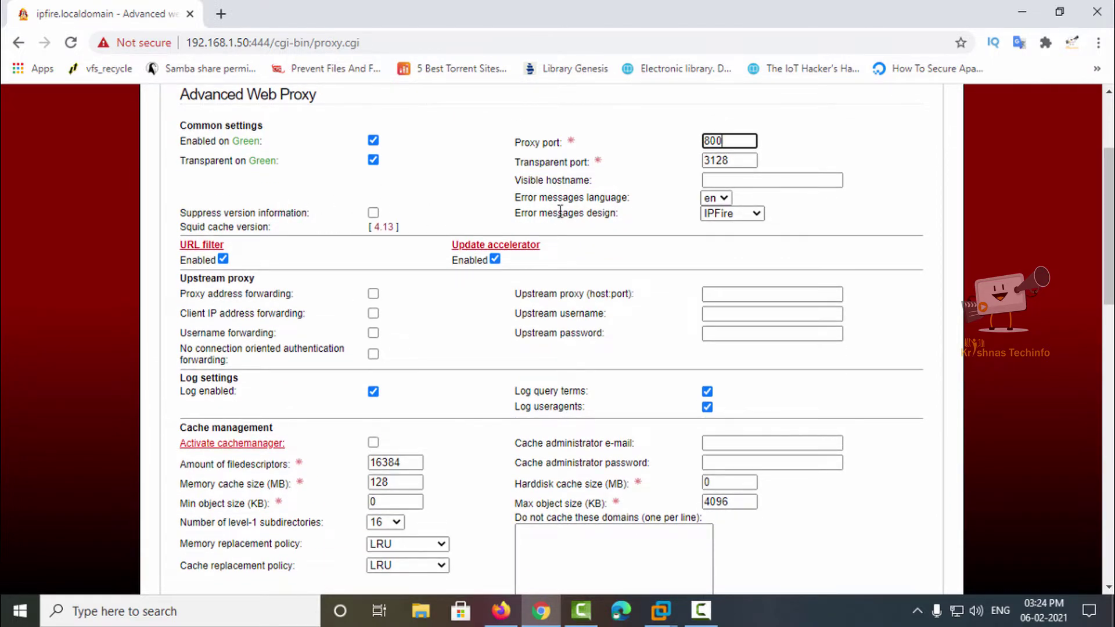
{"action": "scroll", "coordinate": [624, 250], "scroll_direction": "down", "scroll_amount": 1}
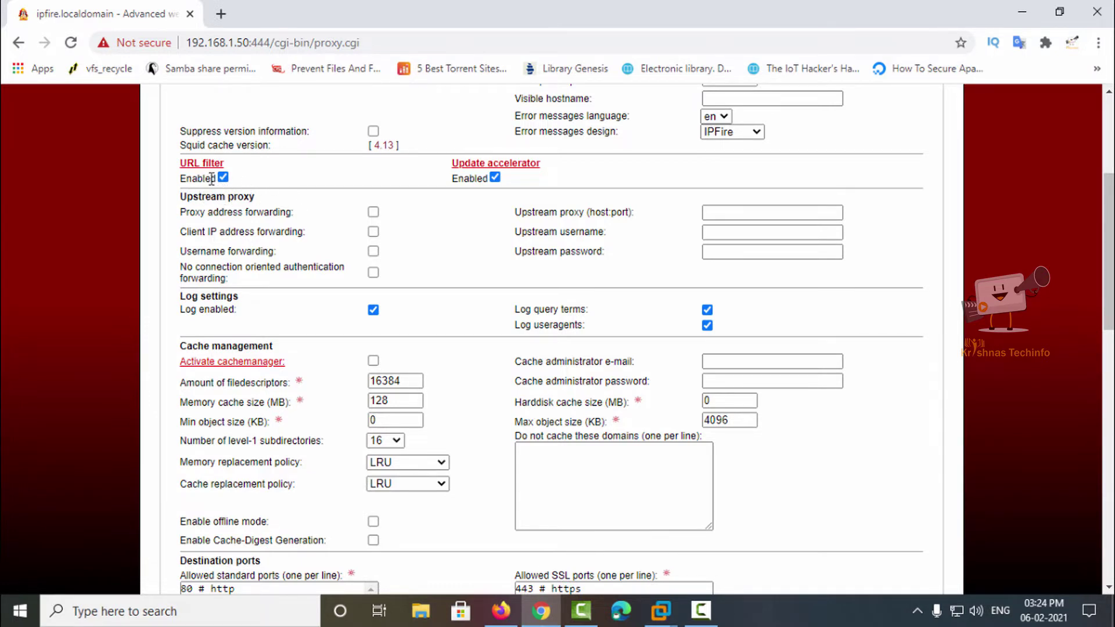
{"action": "scroll", "coordinate": [319, 301], "scroll_direction": "down", "scroll_amount": 2}
{"action": "scroll", "coordinate": [256, 264], "scroll_direction": "up", "scroll_amount": 2}
{"action": "scroll", "coordinate": [312, 351], "scroll_direction": "down", "scroll_amount": 1}
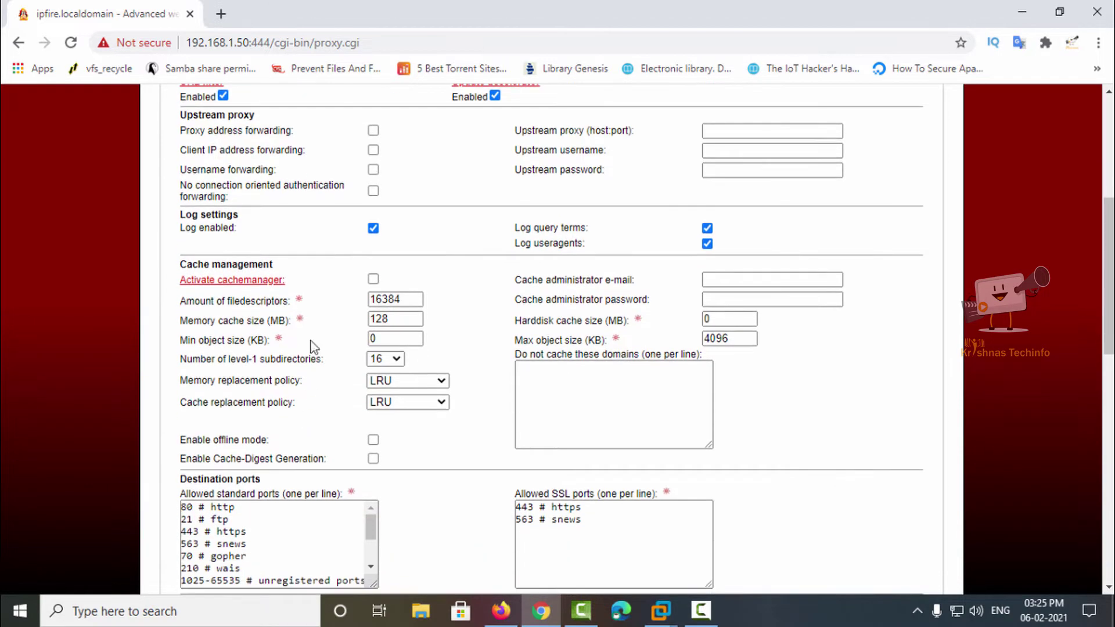
{"action": "scroll", "coordinate": [214, 392], "scroll_direction": "down", "scroll_amount": 1}
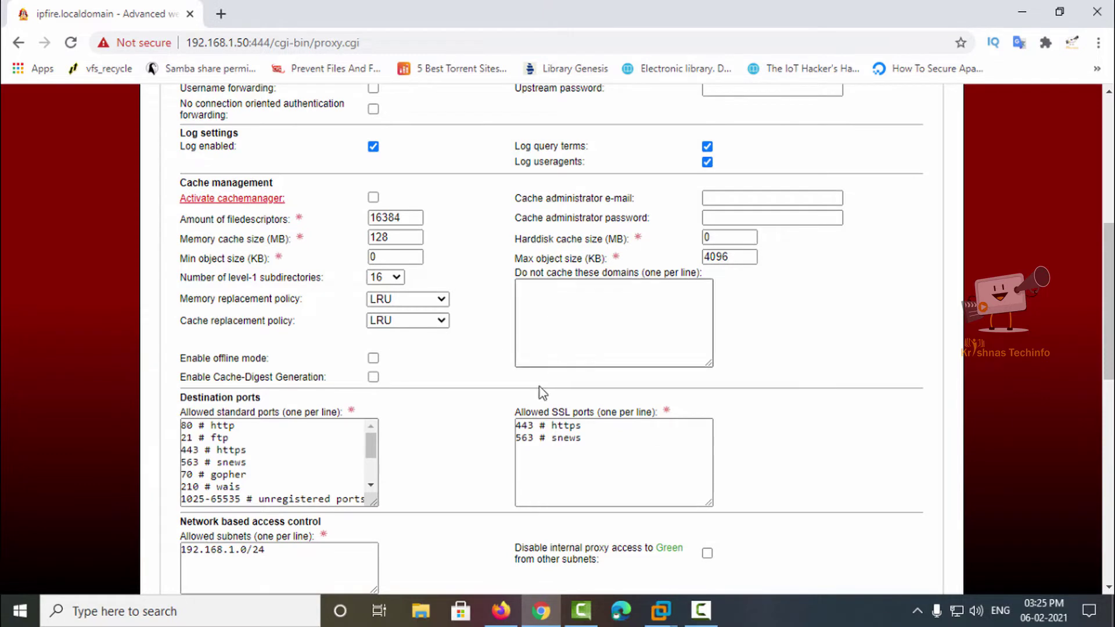
{"action": "scroll", "coordinate": [395, 509], "scroll_direction": "down", "scroll_amount": 1}
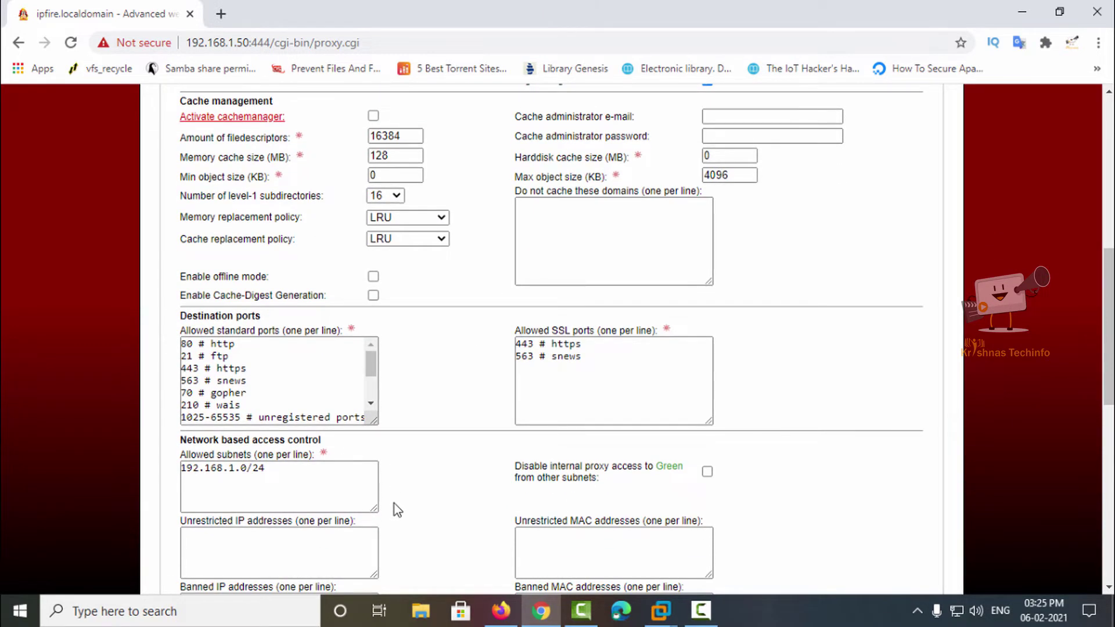
{"action": "scroll", "coordinate": [395, 508], "scroll_direction": "down", "scroll_amount": 7}
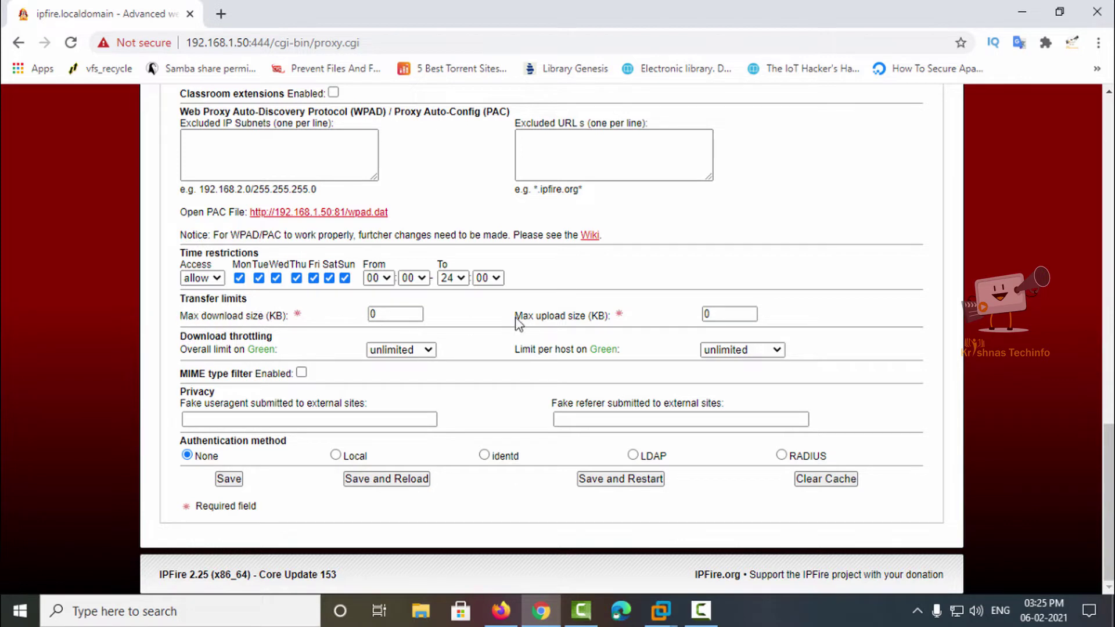
{"action": "left_click", "coordinate": [404, 315]}
{"action": "left_click", "coordinate": [470, 324]}
{"action": "scroll", "coordinate": [470, 324], "scroll_direction": "up", "scroll_amount": 15}
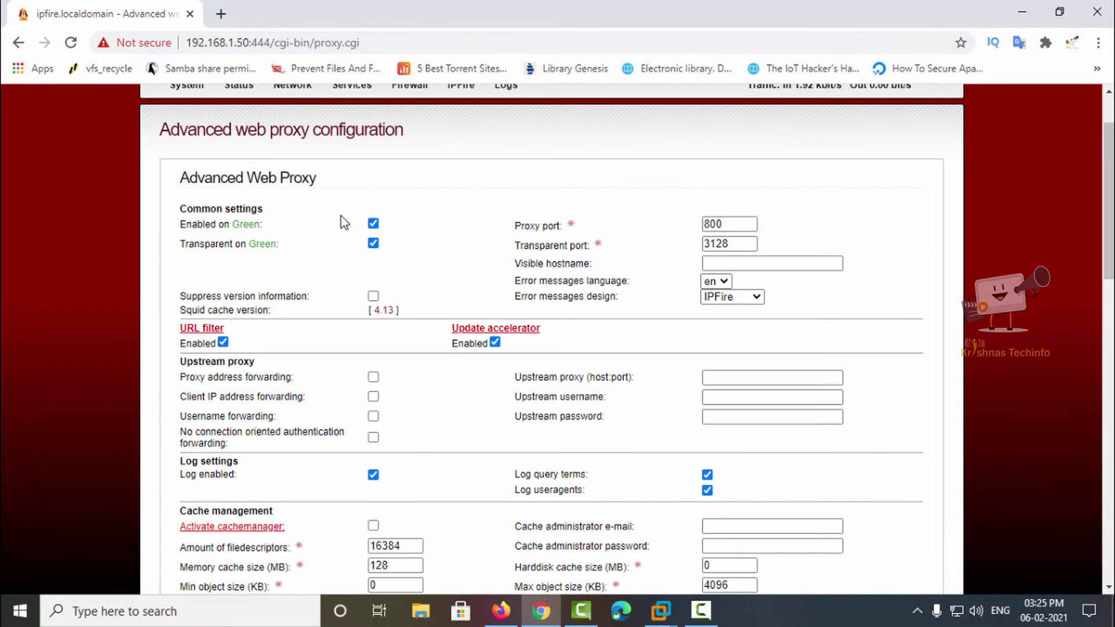
{"action": "scroll", "coordinate": [406, 473], "scroll_direction": "down", "scroll_amount": 15}
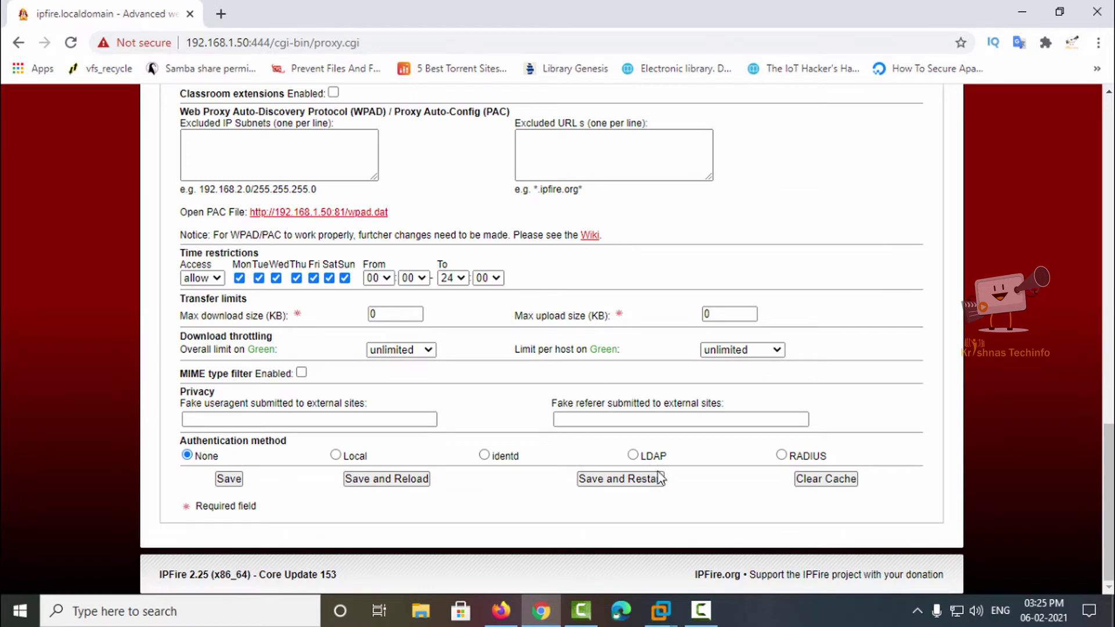
{"action": "scroll", "coordinate": [593, 461], "scroll_direction": "up", "scroll_amount": 15}
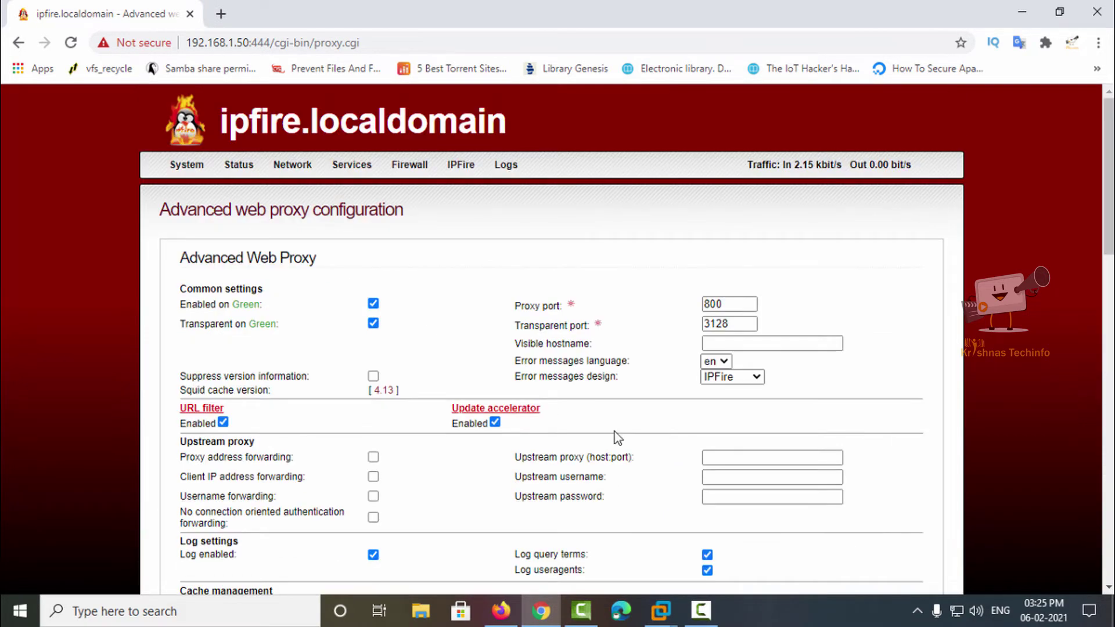
Open Network > URL Filter and block the hacking category in addition to ads
{"action": "mouse_move", "coordinate": [296, 169]}
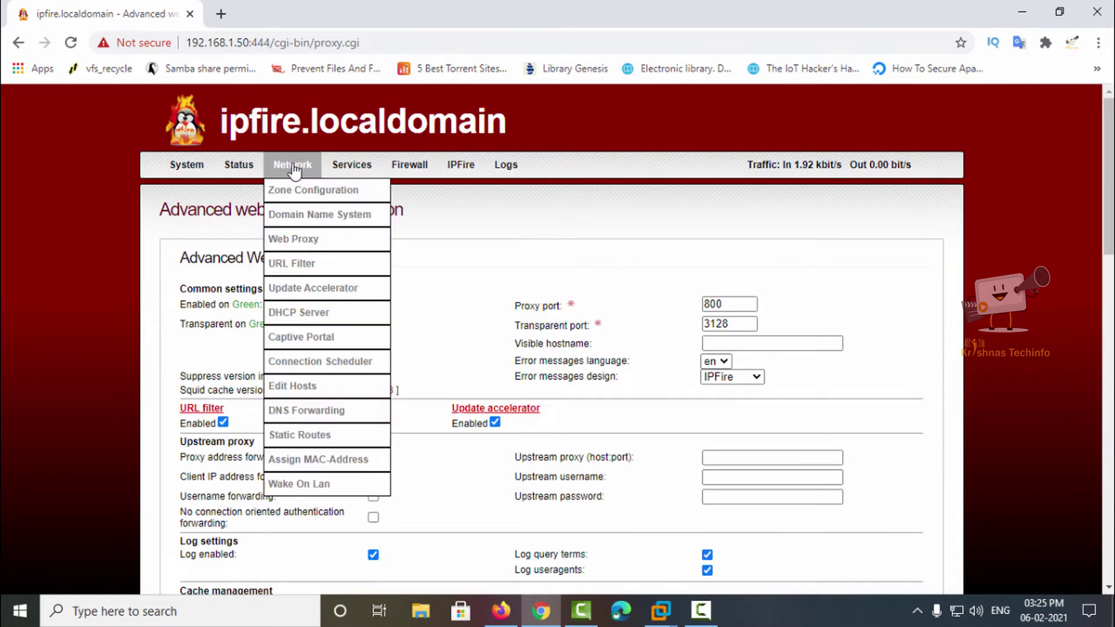
{"action": "left_click", "coordinate": [306, 266]}
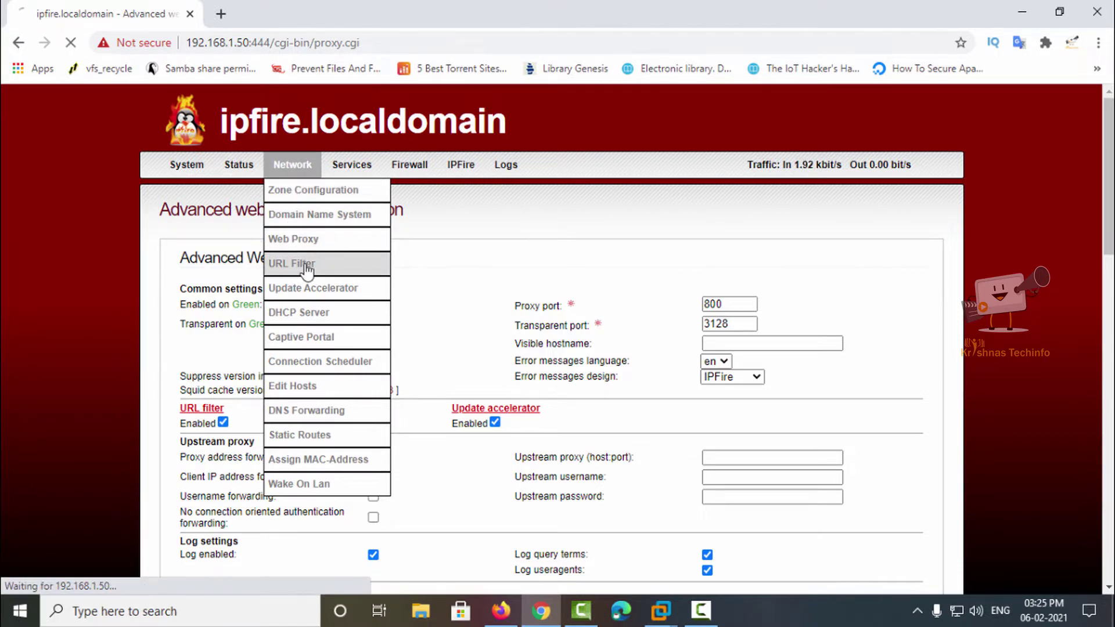
{"action": "scroll", "coordinate": [362, 386], "scroll_direction": "down", "scroll_amount": 1}
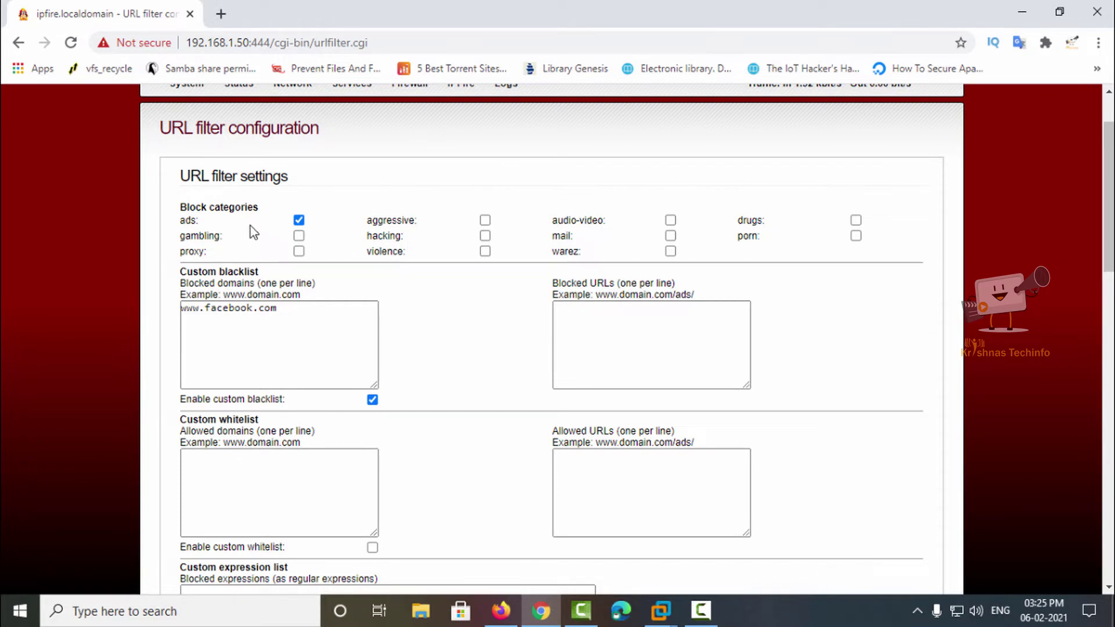
{"action": "left_click", "coordinate": [485, 235]}
{"action": "scroll", "coordinate": [402, 295], "scroll_direction": "down", "scroll_amount": 2}
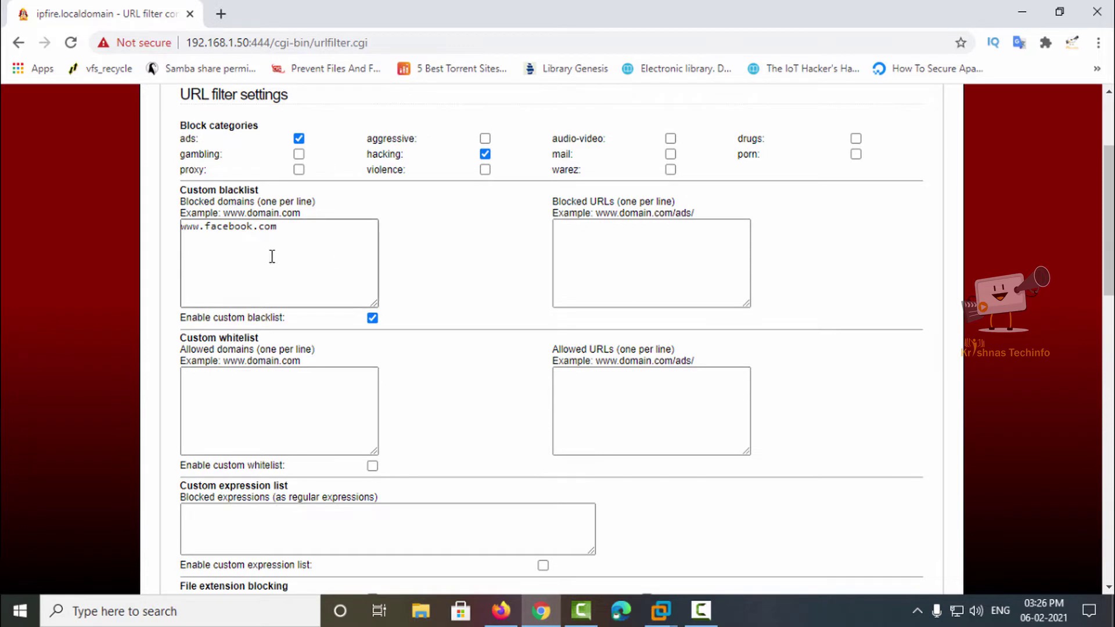
{"action": "left_click", "coordinate": [294, 234]}
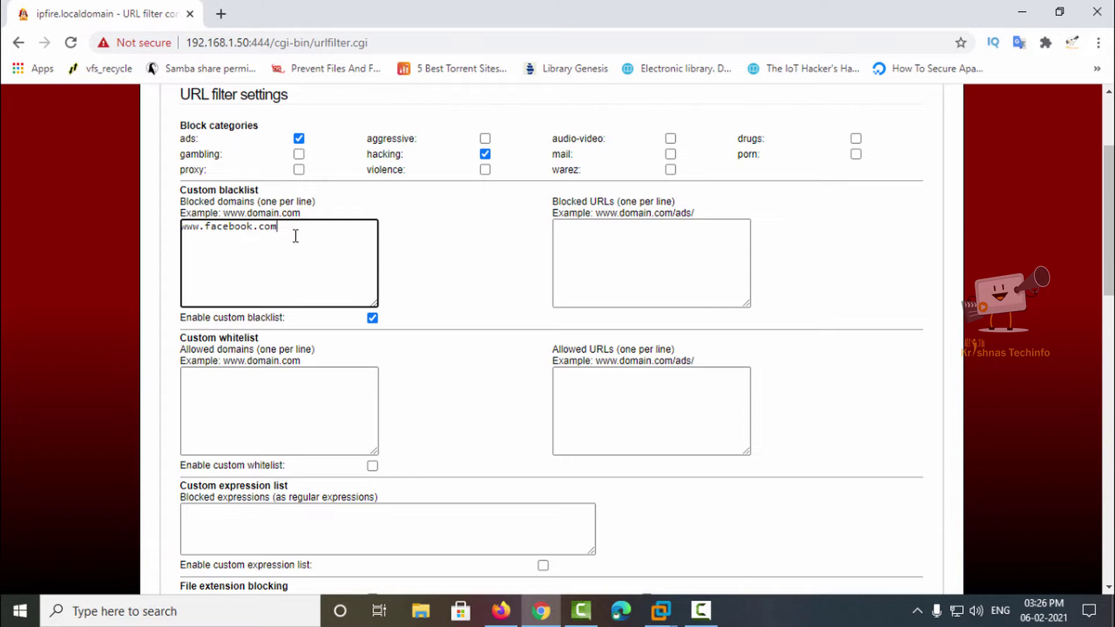
{"action": "key", "text": "Return"}
{"action": "type", "text": "www.instagram.com"}
{"action": "scroll", "coordinate": [297, 239], "scroll_direction": "down", "scroll_amount": 1}
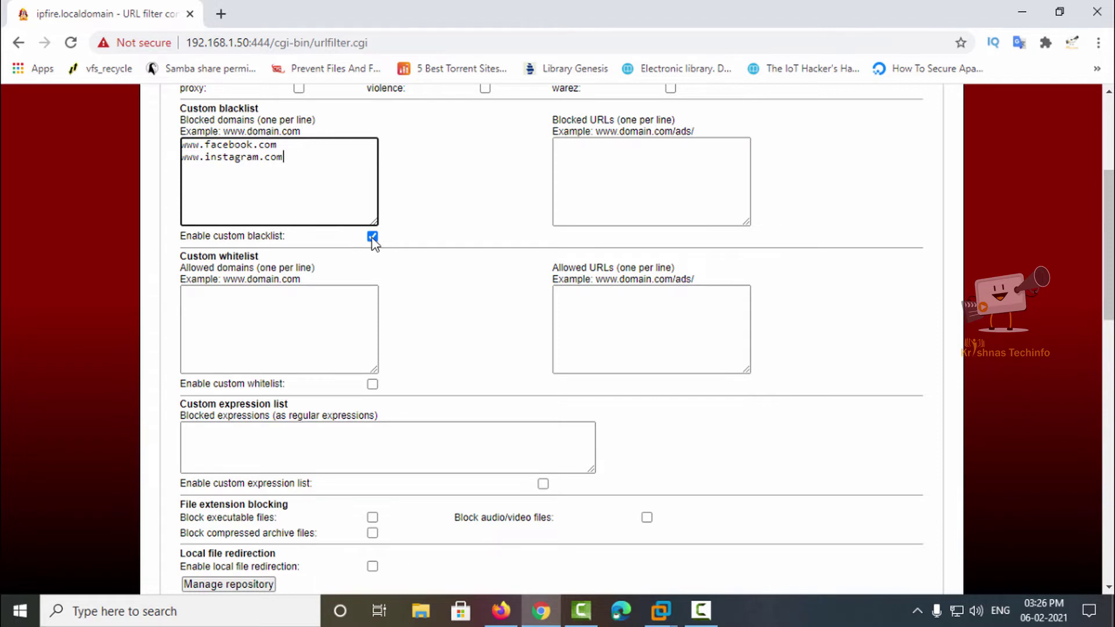
{"action": "scroll", "coordinate": [306, 273], "scroll_direction": "up", "scroll_amount": 1}
{"action": "scroll", "coordinate": [329, 269], "scroll_direction": "down", "scroll_amount": 2}
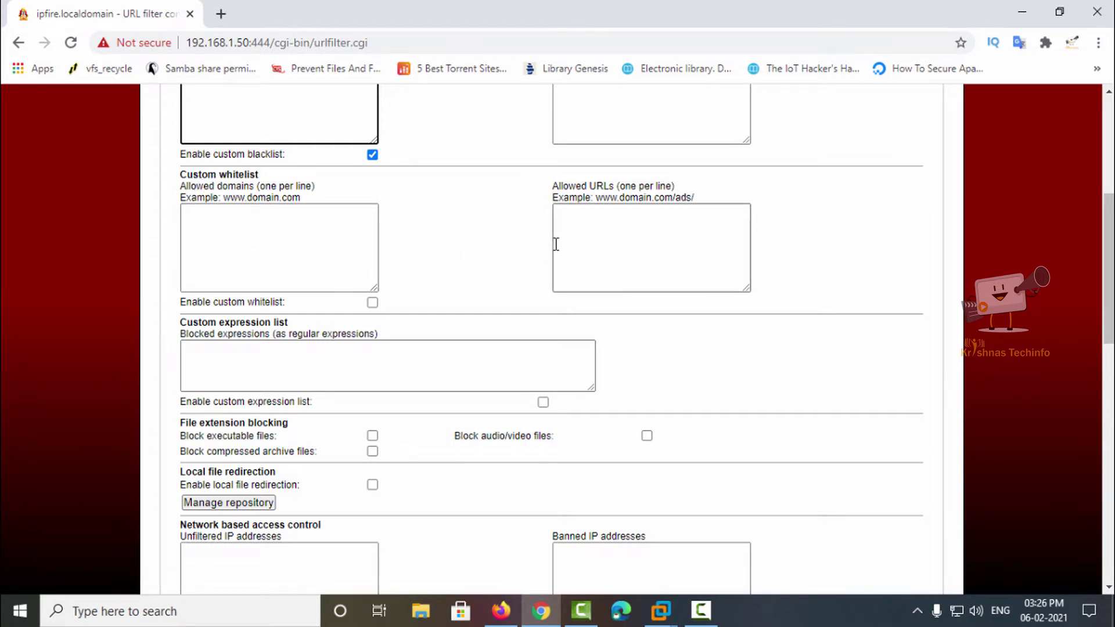
{"action": "scroll", "coordinate": [555, 244], "scroll_direction": "up", "scroll_amount": 2}
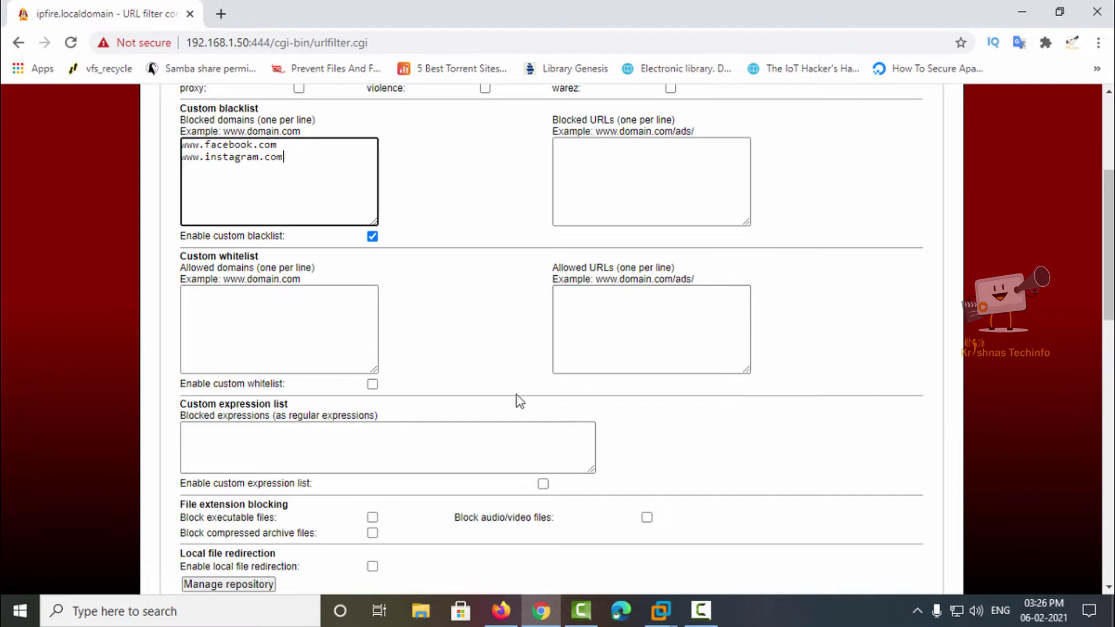
Save and restart the URL filter with the updated blacklist
{"action": "scroll", "coordinate": [276, 453], "scroll_direction": "down", "scroll_amount": 4}
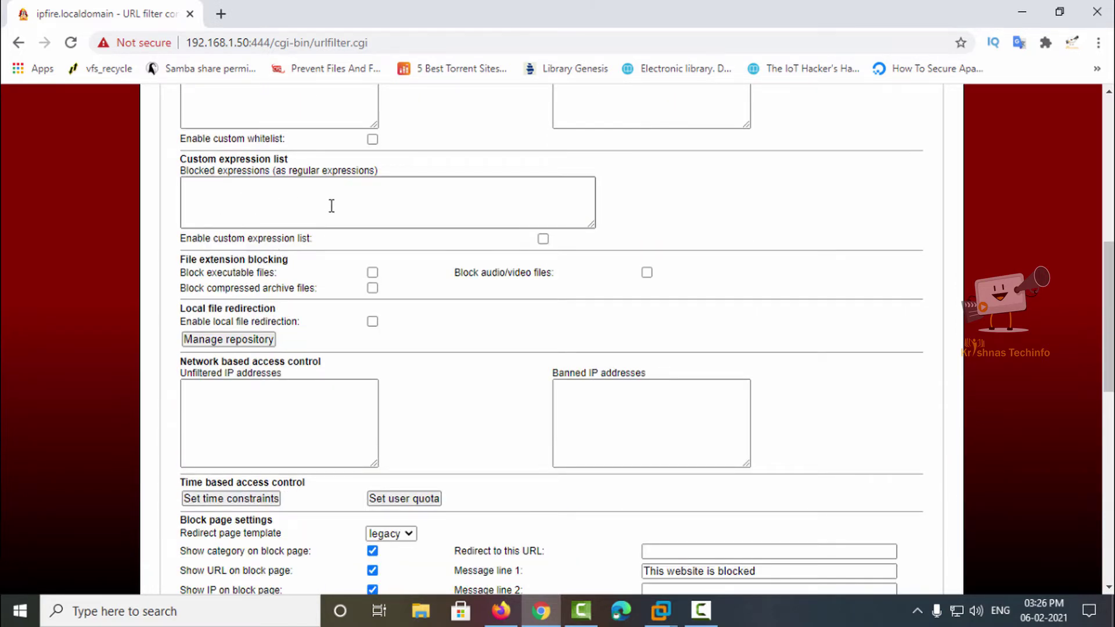
{"action": "scroll", "coordinate": [332, 206], "scroll_direction": "down", "scroll_amount": 1}
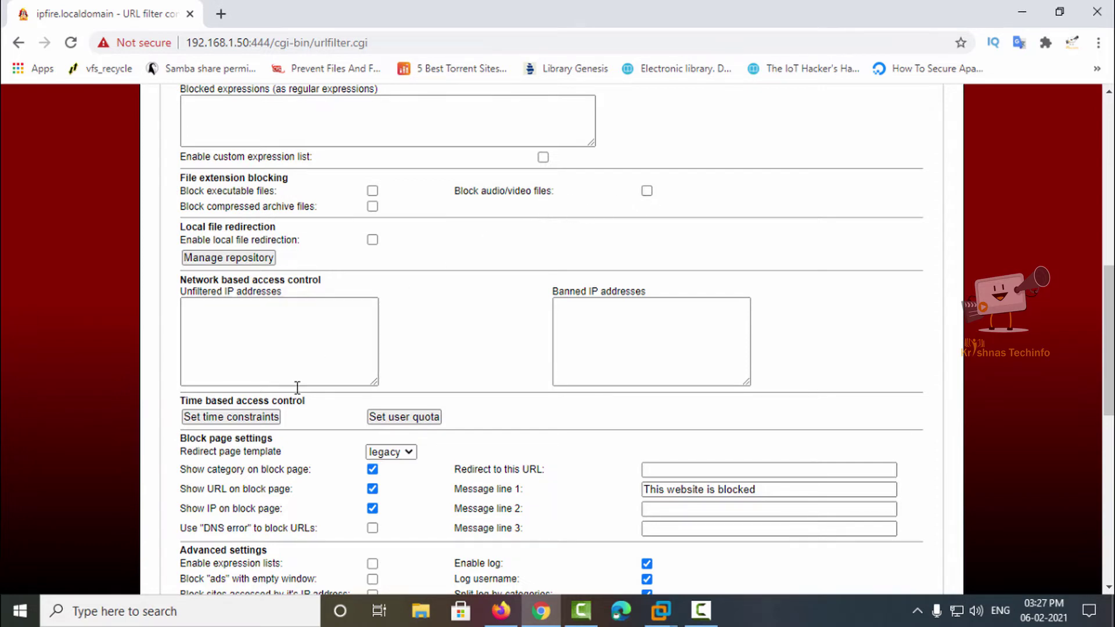
{"action": "scroll", "coordinate": [302, 395], "scroll_direction": "down", "scroll_amount": 7}
{"action": "scroll", "coordinate": [574, 462], "scroll_direction": "up", "scroll_amount": 2}
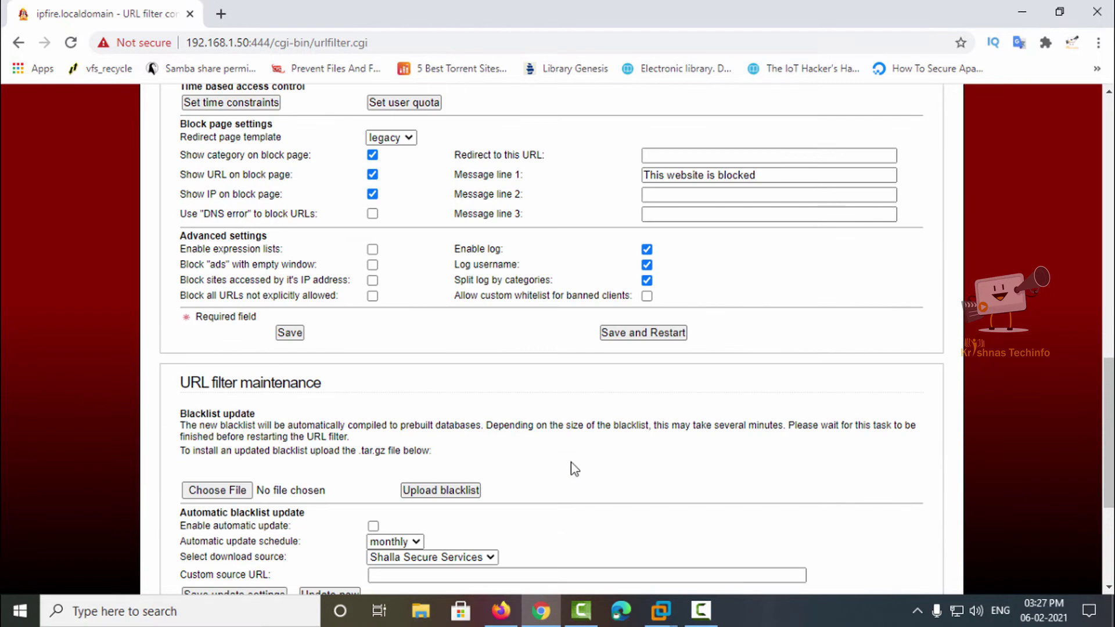
{"action": "scroll", "coordinate": [574, 465], "scroll_direction": "down", "scroll_amount": 1}
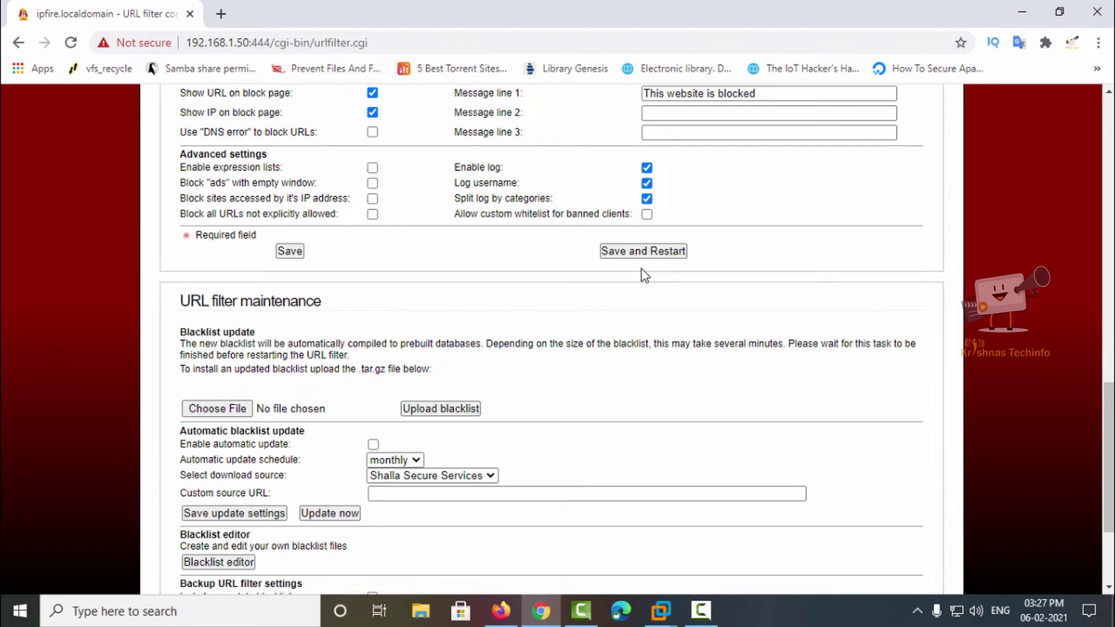
{"action": "scroll", "coordinate": [538, 441], "scroll_direction": "up", "scroll_amount": 20}
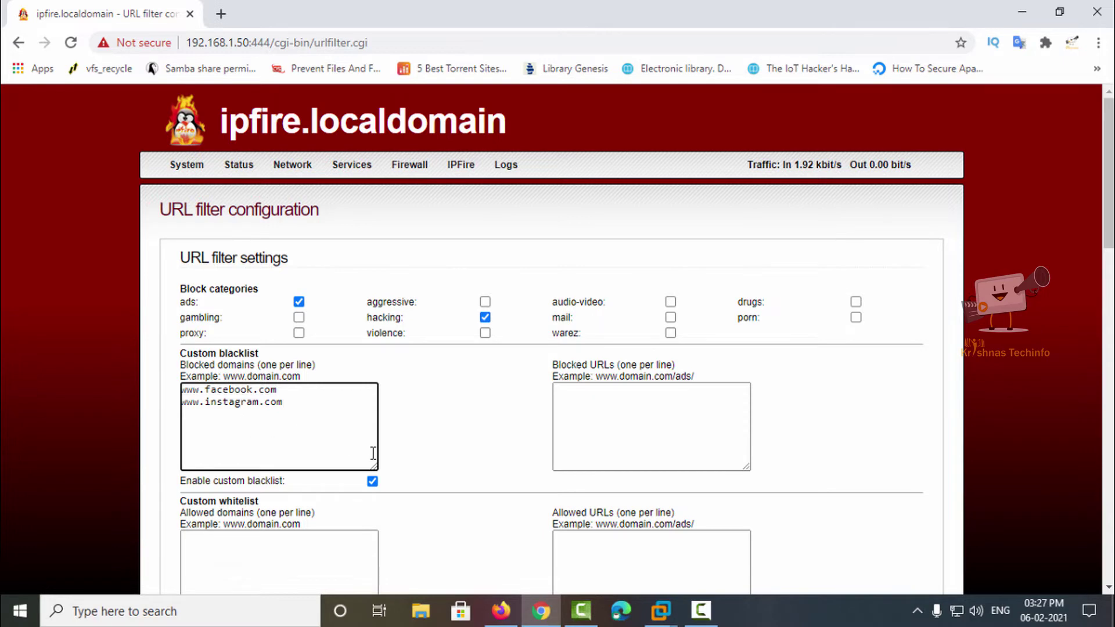
{"action": "scroll", "coordinate": [369, 448], "scroll_direction": "down", "scroll_amount": 15}
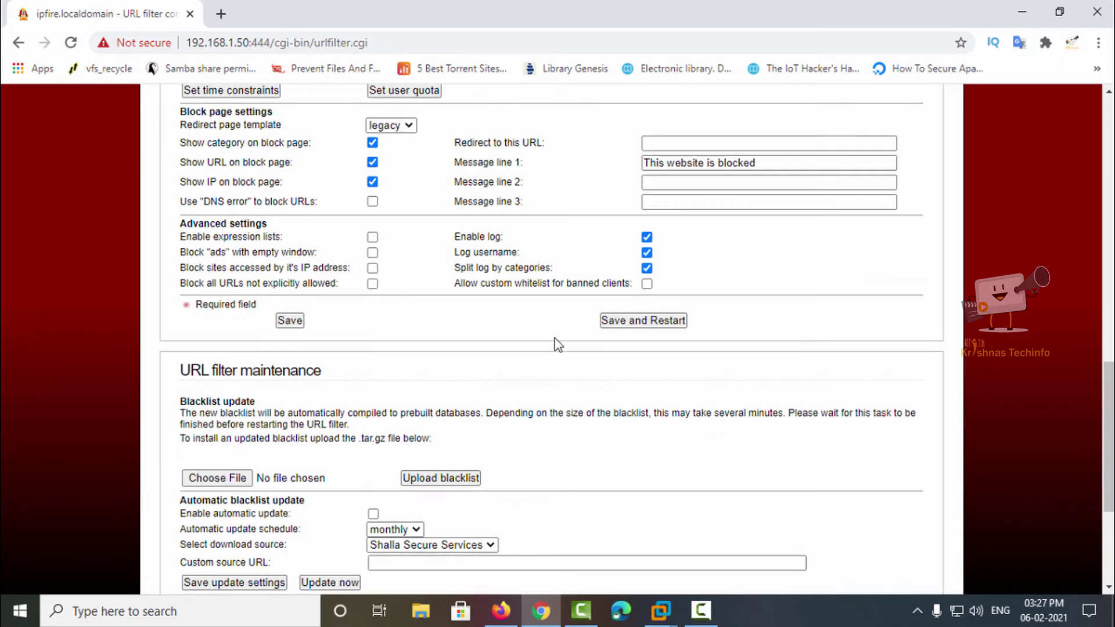
{"action": "left_click", "coordinate": [667, 332]}
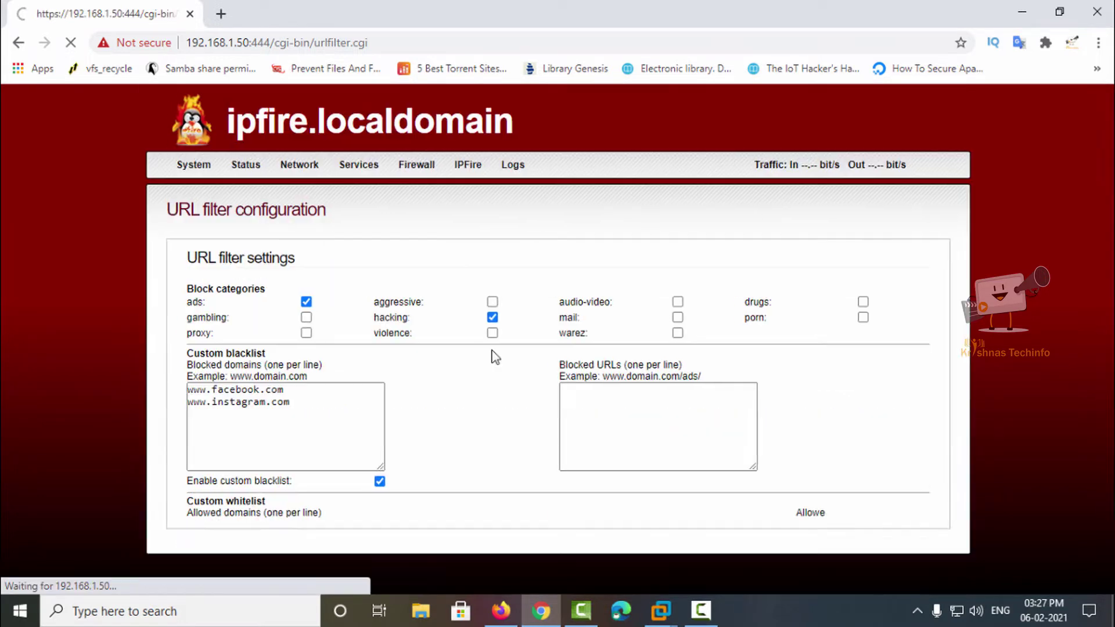
{"action": "scroll", "coordinate": [428, 483], "scroll_direction": "down", "scroll_amount": 3}
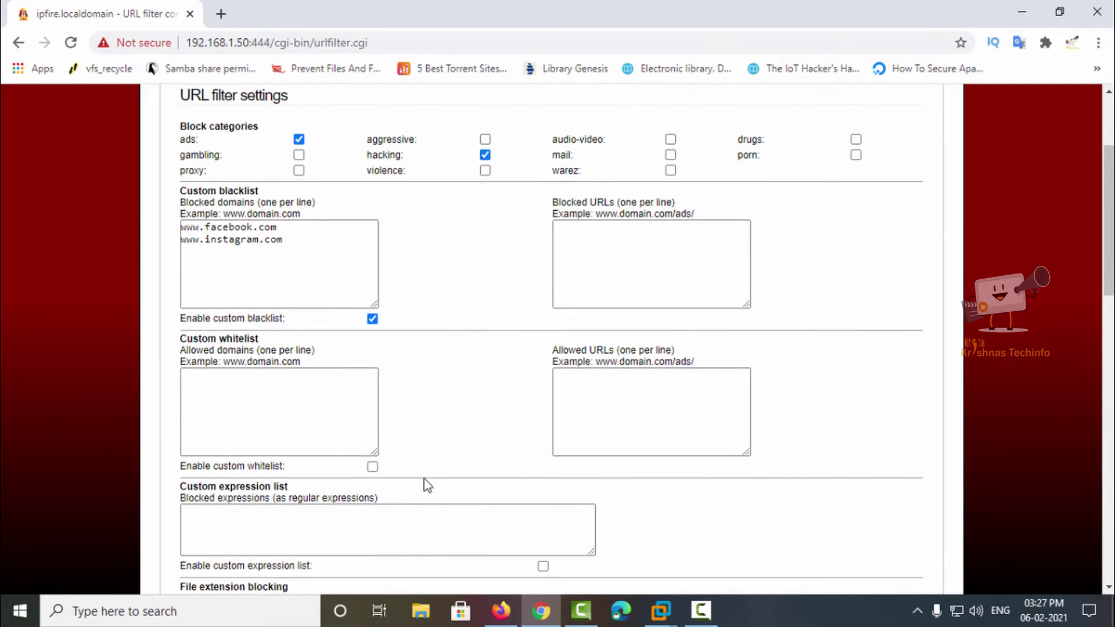
{"action": "scroll", "coordinate": [427, 483], "scroll_direction": "up", "scroll_amount": 3}
{"action": "mouse_move", "coordinate": [295, 170]}
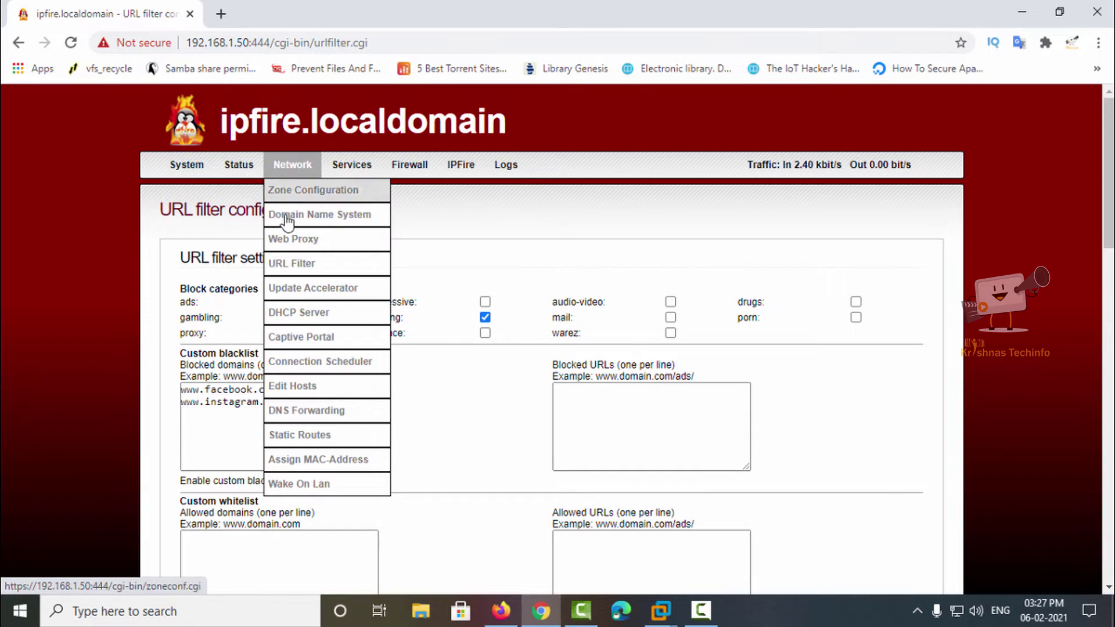
Open Network > Edit Hosts and review the existing host 192.168.1.4 on localdomain
{"action": "left_click", "coordinate": [322, 398]}
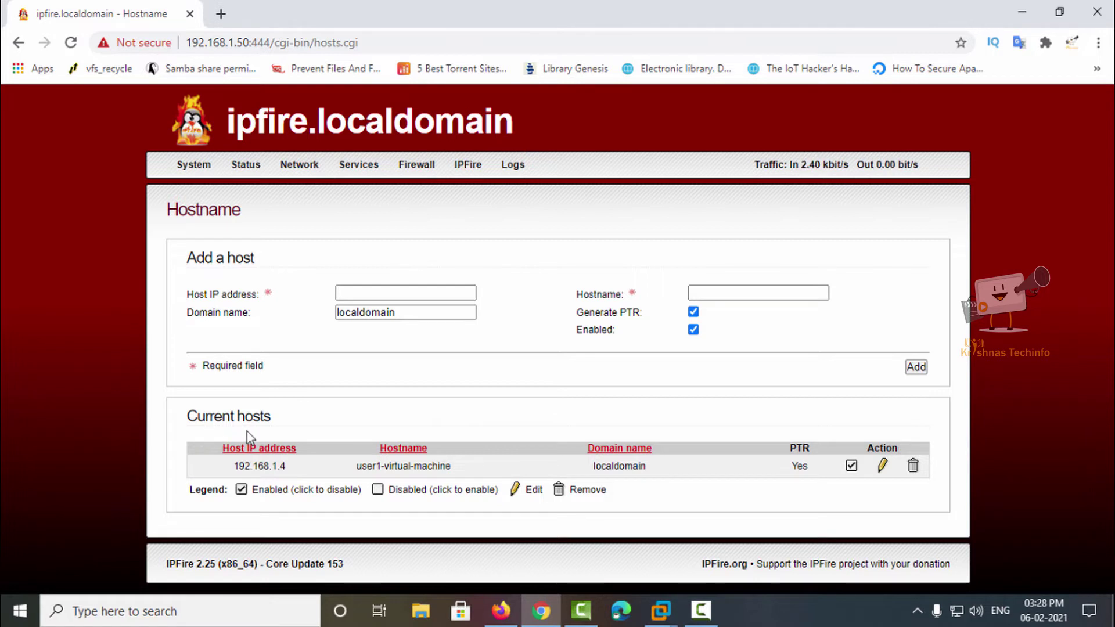
{"action": "mouse_move", "coordinate": [302, 468]}
{"action": "left_mouse_down"}
{"action": "mouse_move", "coordinate": [225, 469]}
{"action": "mouse_move", "coordinate": [281, 463]}
{"action": "left_mouse_up"}
{"action": "left_click", "coordinate": [236, 477]}
{"action": "left_click", "coordinate": [285, 473]}
{"action": "left_click_drag", "start_coordinate": [668, 470], "coordinate": [588, 476]}
Try 192.168.1.5 as a new host, clear the fields unsaved, then switch to the Ubuntu VM
{"action": "left_click", "coordinate": [387, 291]}
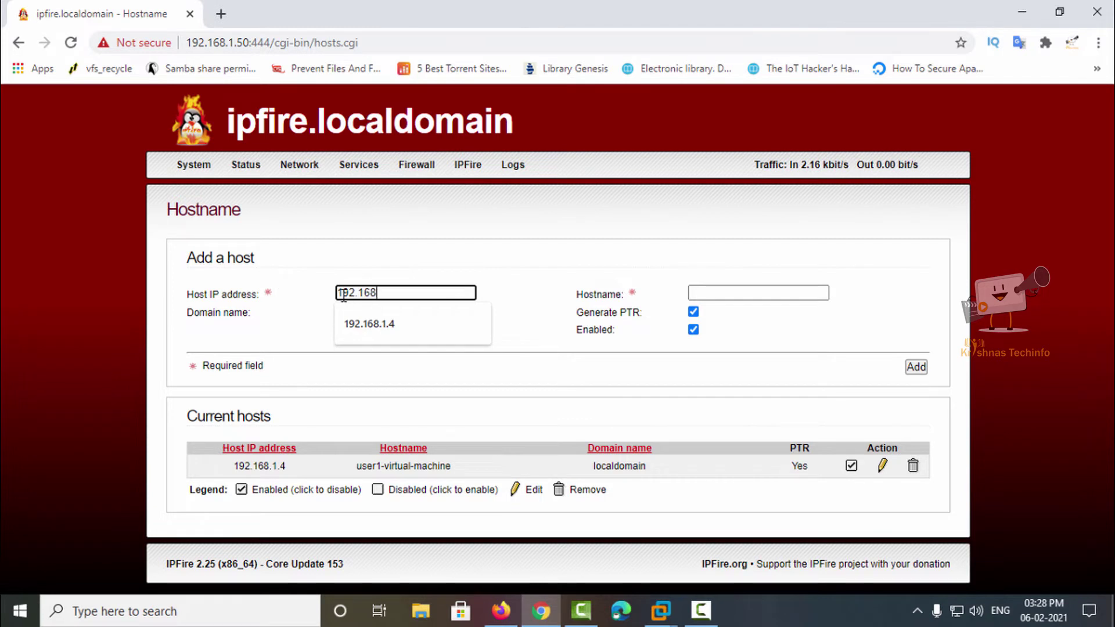
{"action": "type", "text": "192.168.1.5"}
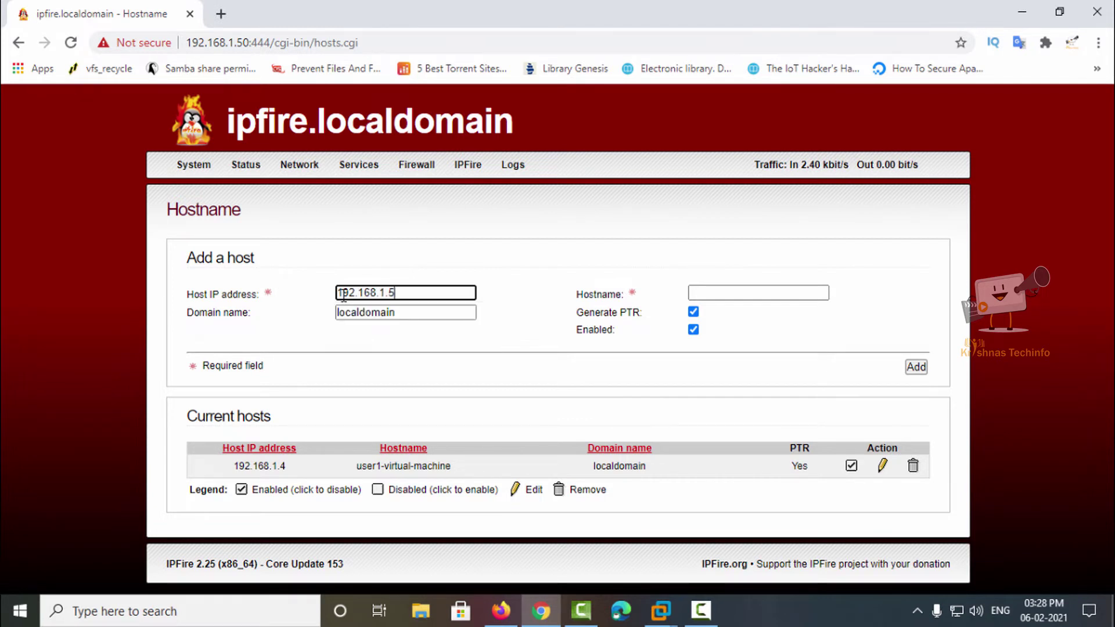
{"action": "left_click", "coordinate": [725, 292]}
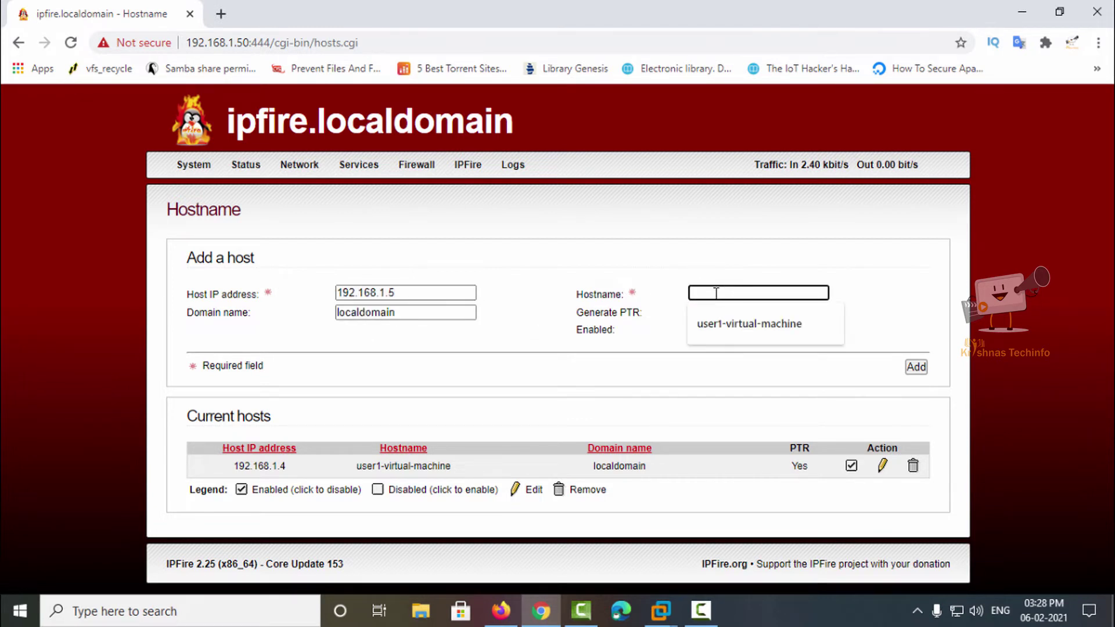
{"action": "left_click", "coordinate": [434, 361]}
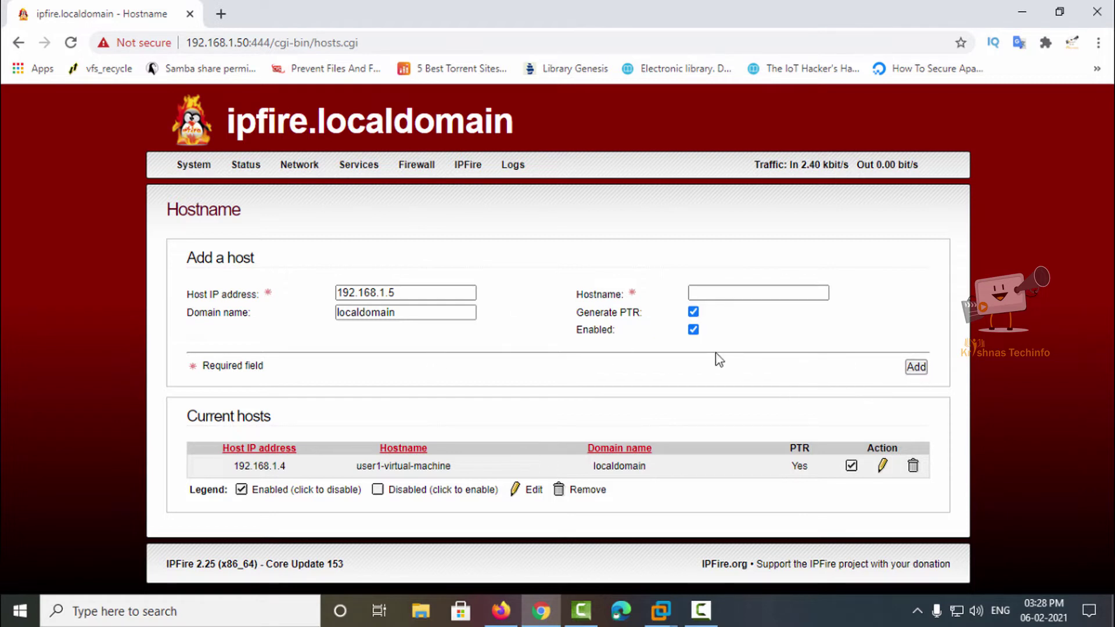
{"action": "left_click", "coordinate": [442, 294]}
{"action": "left_click_drag", "start_coordinate": [433, 293], "coordinate": [301, 290]}
{"action": "key", "text": "BackSpace"}
{"action": "left_click_drag", "start_coordinate": [407, 313], "coordinate": [337, 320]}
{"action": "key", "text": "BackSpace"}
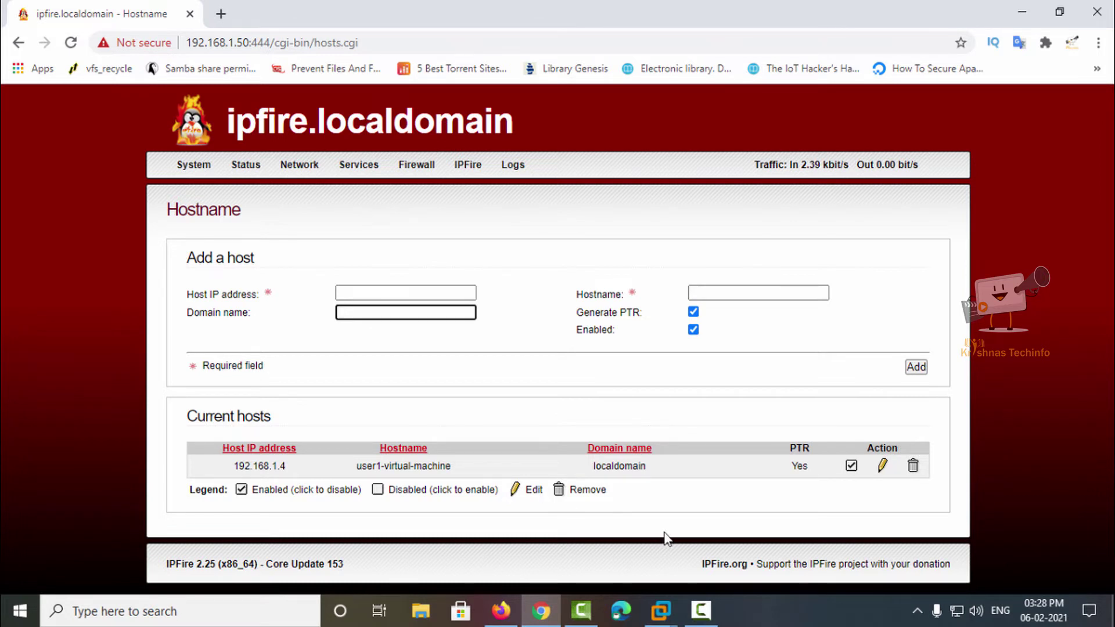
{"action": "left_click", "coordinate": [661, 610]}
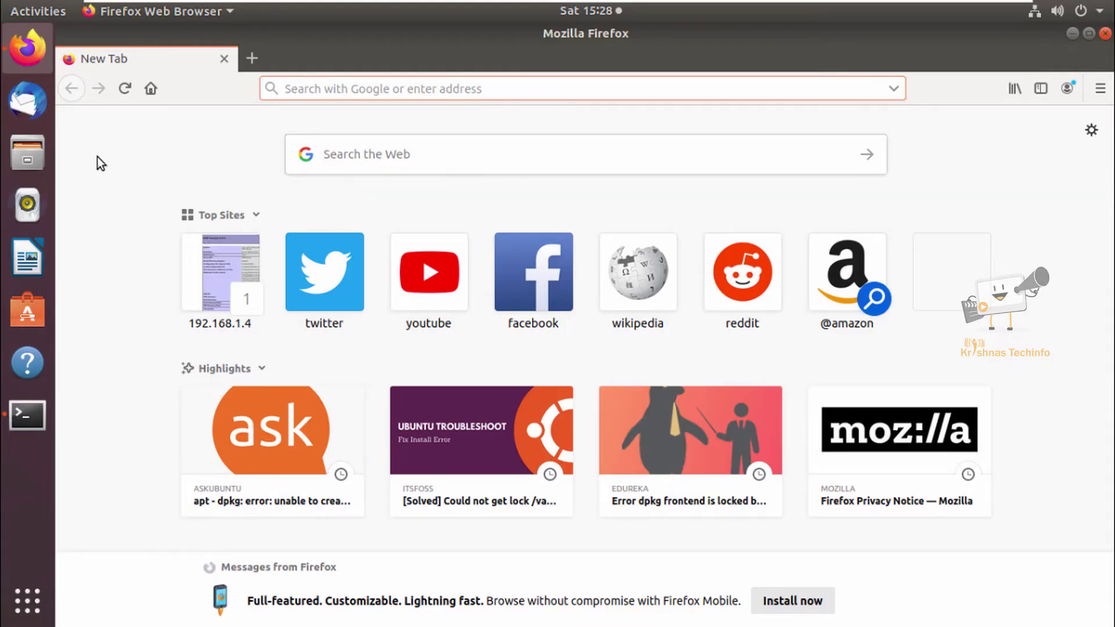
Open Firefox Preferences and scroll the General page down to Network Settings
{"action": "left_click", "coordinate": [1100, 88]}
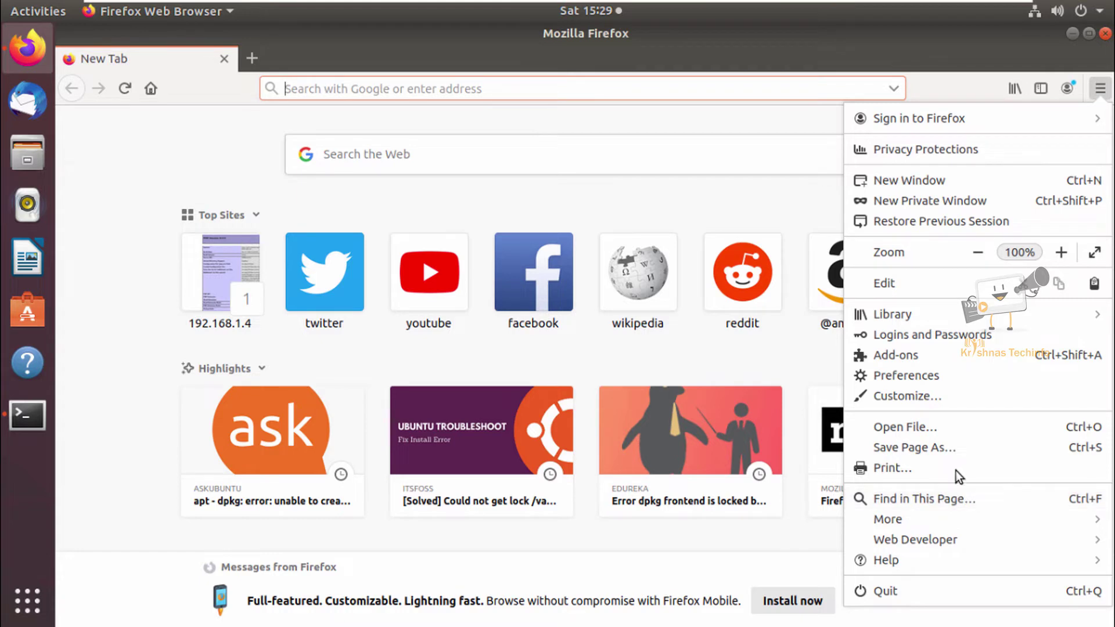
{"action": "left_click", "coordinate": [926, 375]}
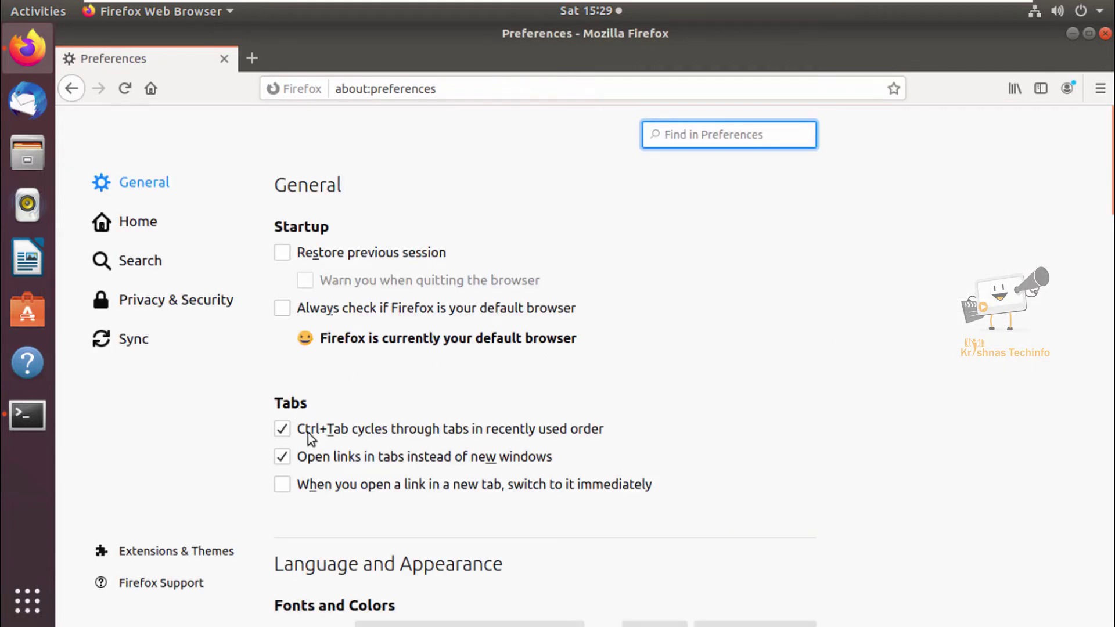
{"action": "scroll", "coordinate": [297, 430], "scroll_direction": "down", "scroll_amount": 8}
{"action": "scroll", "coordinate": [769, 460], "scroll_direction": "down", "scroll_amount": 15}
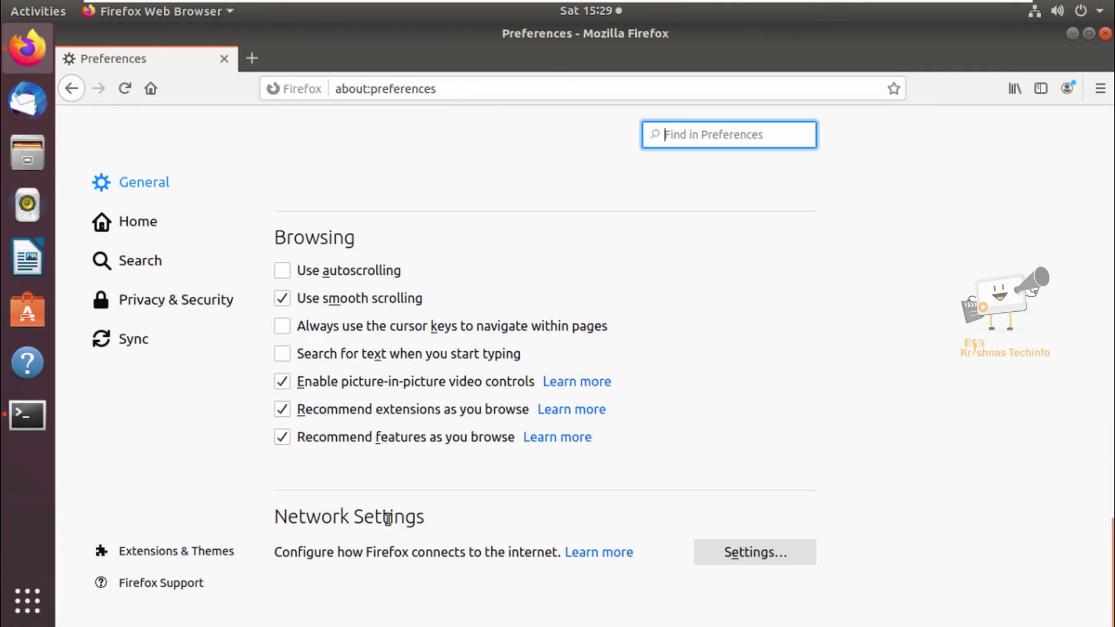
Keep Firefox's manual proxy at 192.168.1.50 port 800 for all protocols and confirm
{"action": "left_click", "coordinate": [787, 556]}
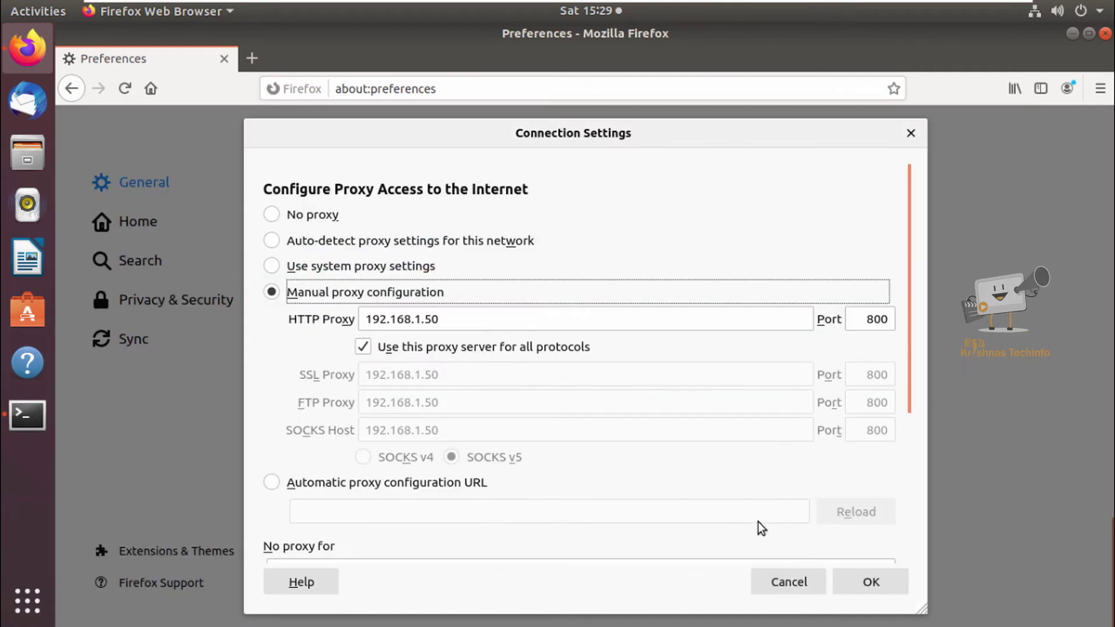
{"action": "left_click", "coordinate": [325, 277]}
{"action": "left_click", "coordinate": [336, 298]}
{"action": "left_click", "coordinate": [502, 318]}
{"action": "left_click_drag", "start_coordinate": [470, 319], "coordinate": [365, 327]}
{"action": "left_click", "coordinate": [455, 323]}
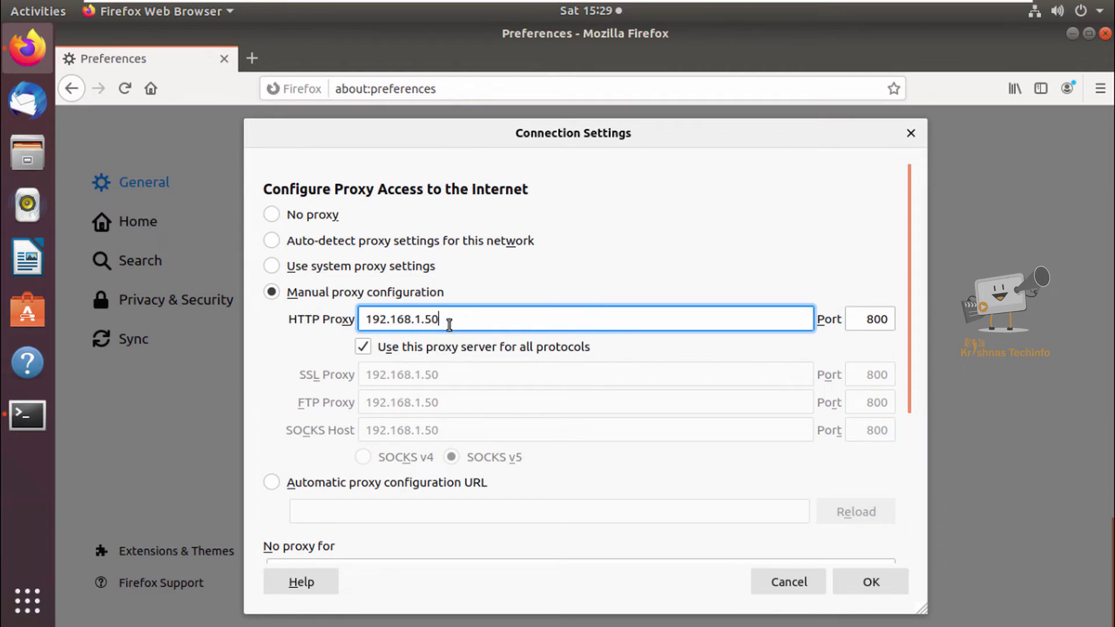
{"action": "left_click_drag", "start_coordinate": [863, 322], "coordinate": [895, 324]}
{"action": "left_click", "coordinate": [869, 319]}
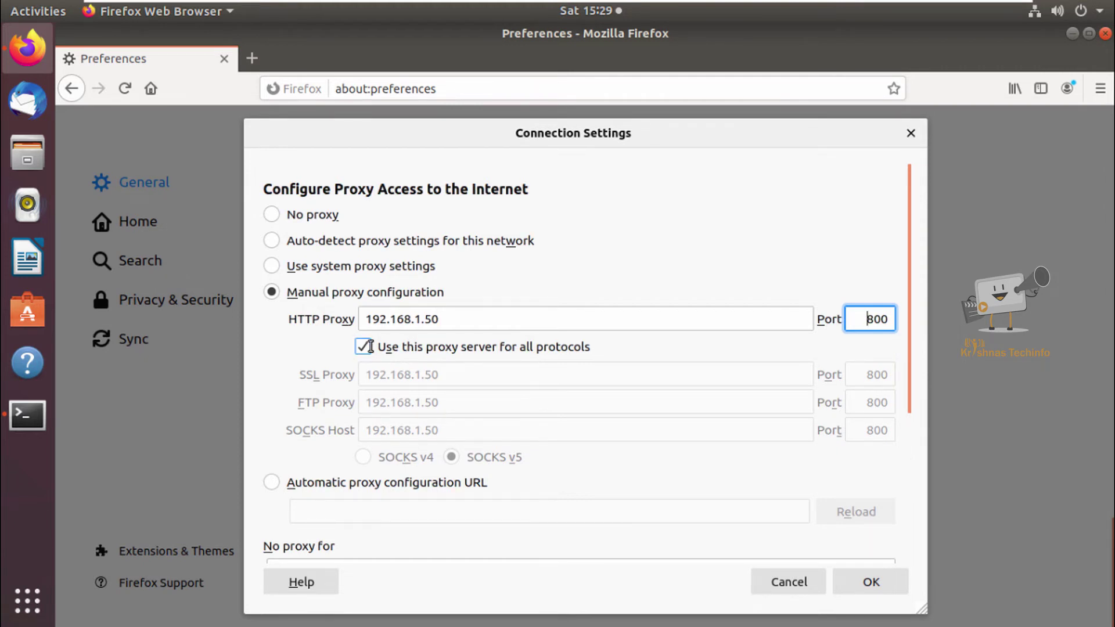
{"action": "left_click", "coordinate": [895, 585]}
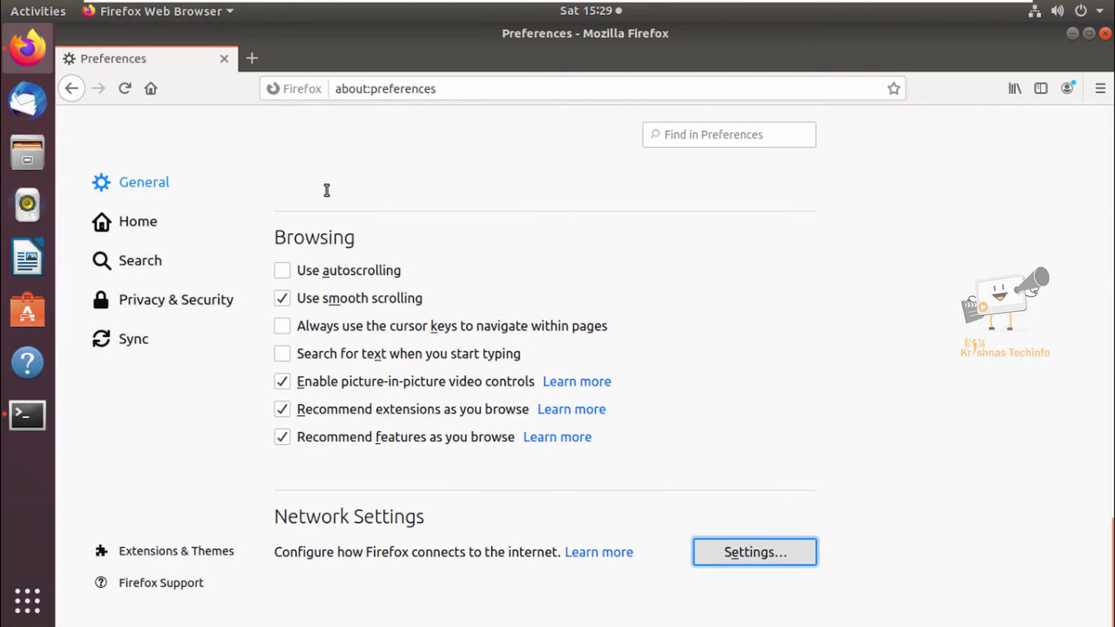
Load google.com in a new tab
{"action": "left_click", "coordinate": [251, 58]}
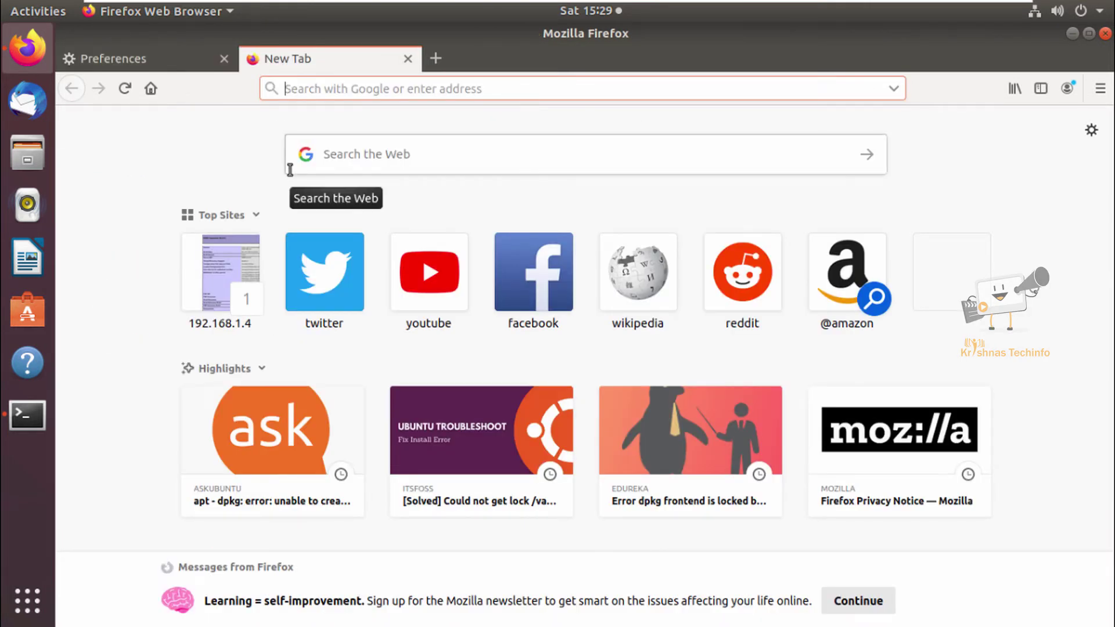
{"action": "type", "text": "goog"}
{"action": "key", "text": "Right"}
{"action": "key", "text": "Return"}
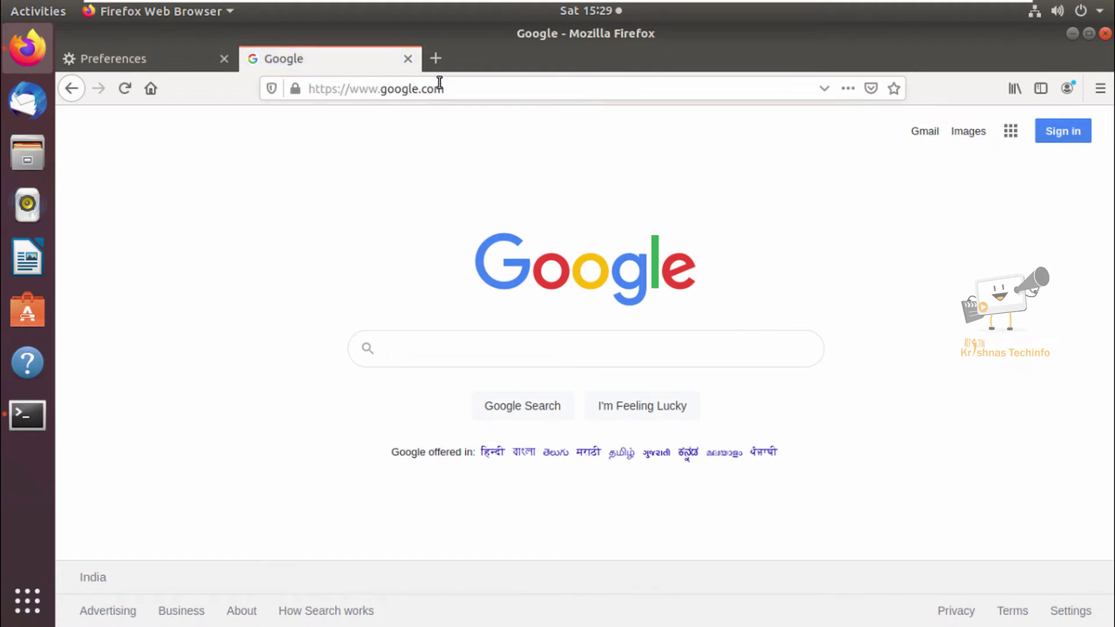
Search Google for facebook and open the Facebook result, which fails to connect
{"action": "left_click", "coordinate": [413, 349]}
{"action": "type", "text": "face"}
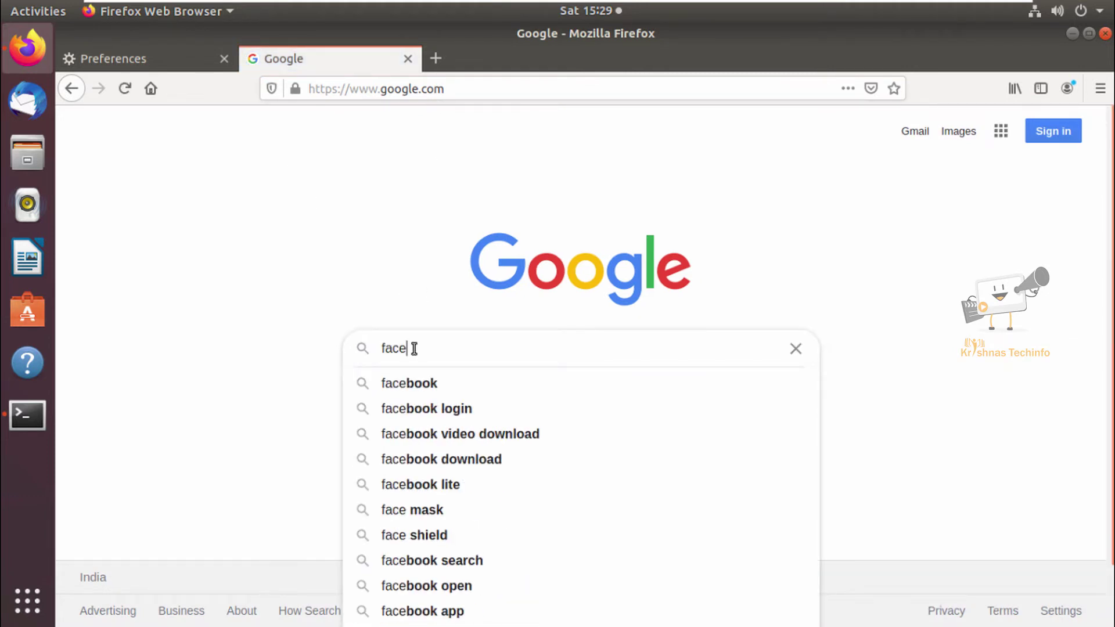
{"action": "left_click", "coordinate": [435, 383]}
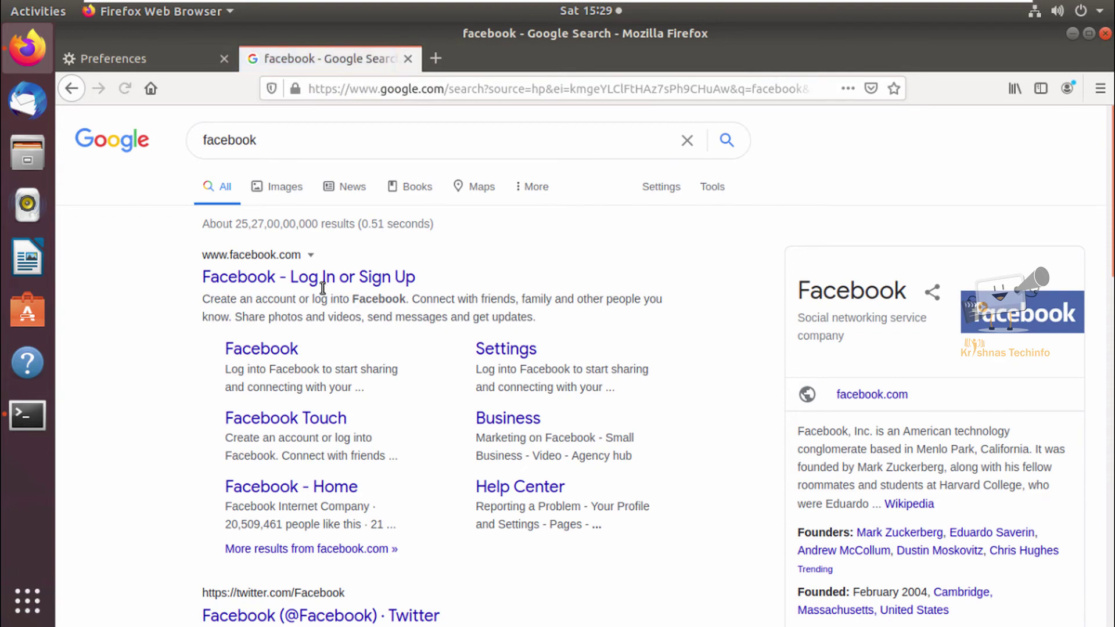
{"action": "left_click", "coordinate": [323, 280]}
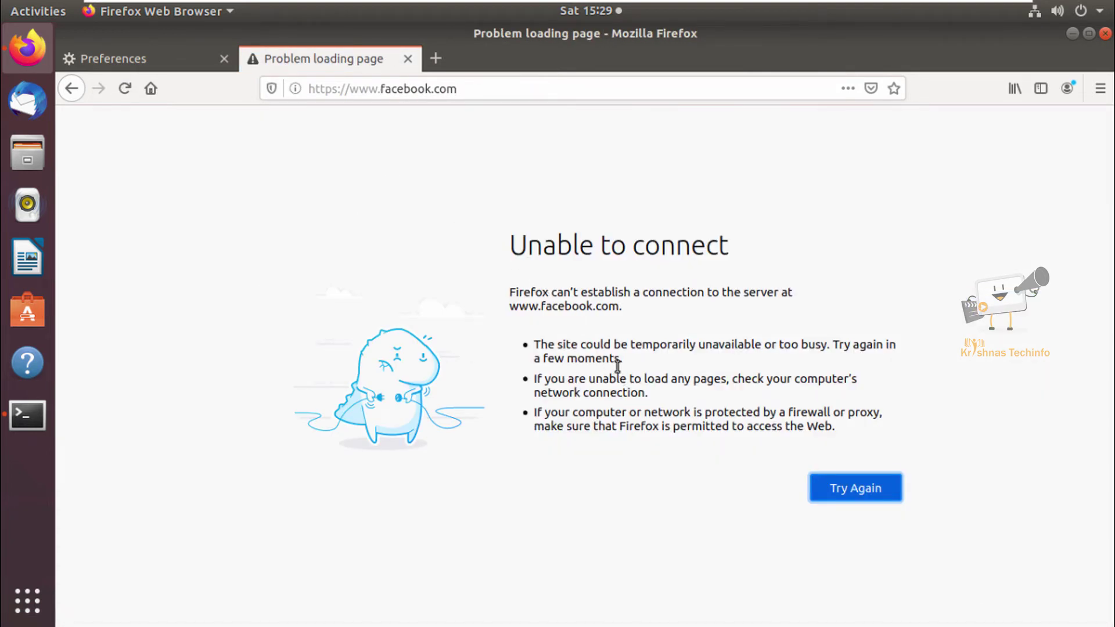
Try instagram.com in a new tab, which cannot connect, then reopen IPFire's URL Filter page
{"action": "left_click", "coordinate": [435, 58]}
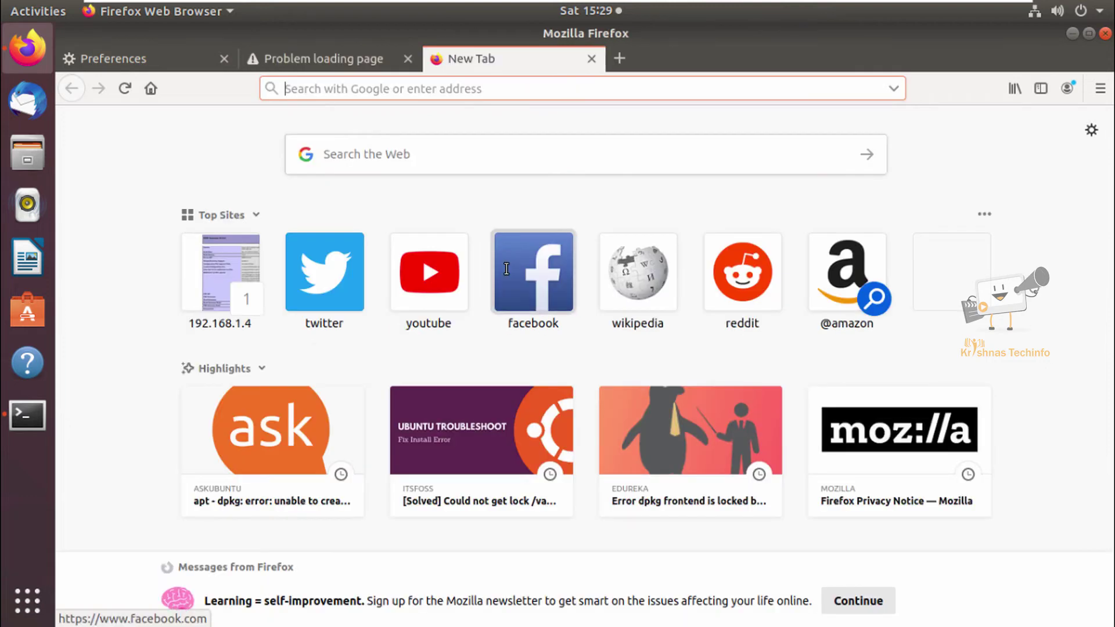
{"action": "type", "text": "instagram.,"}
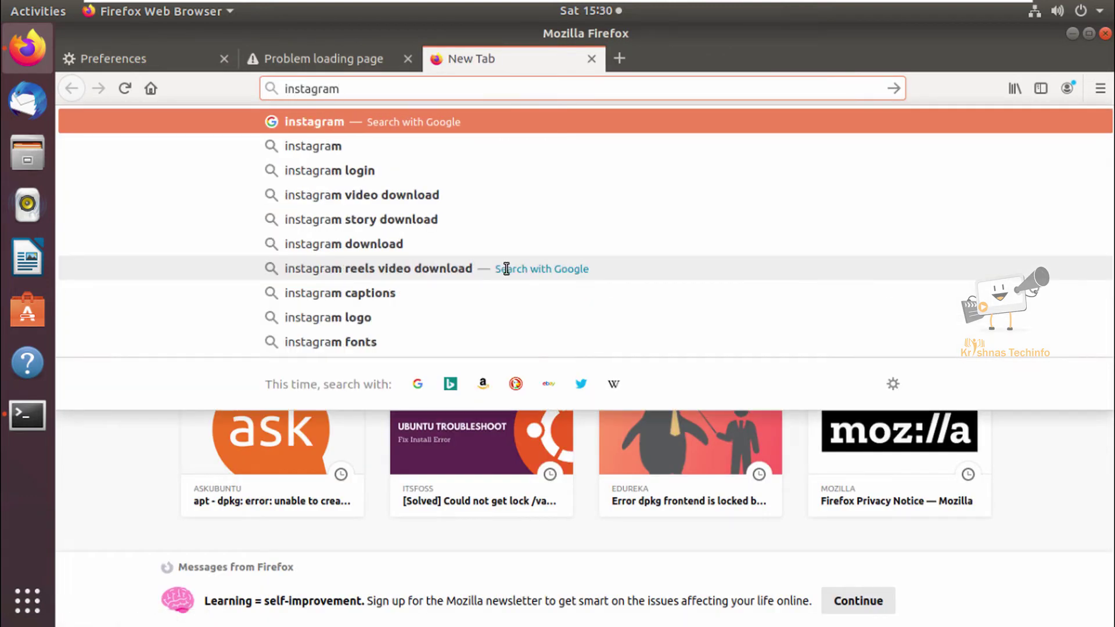
{"action": "key", "text": "BackSpace"}
{"action": "type", "text": "com"}
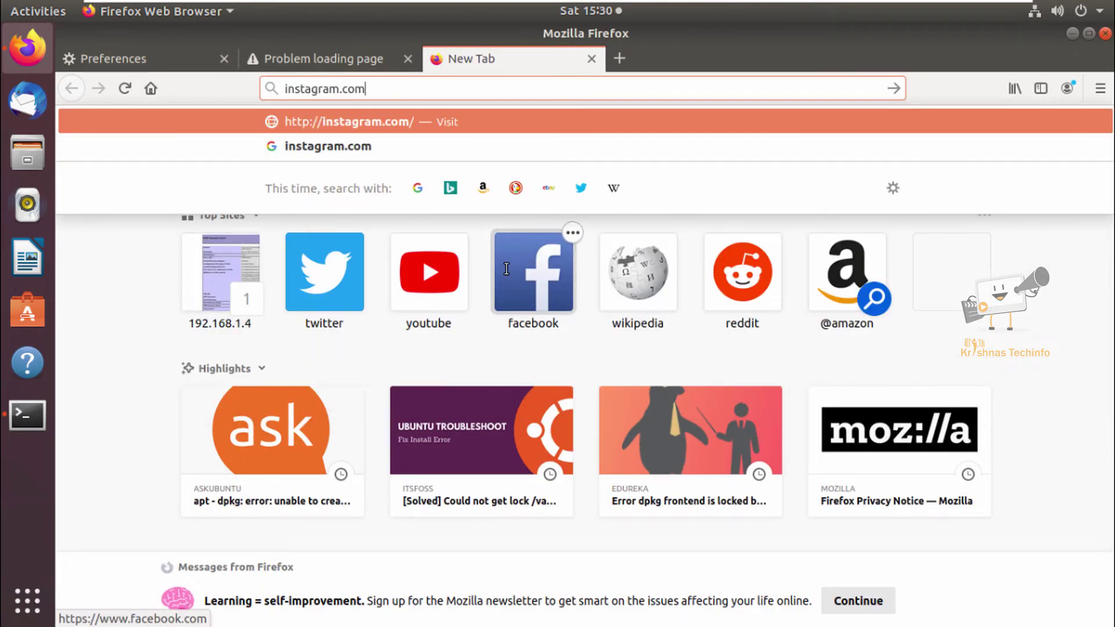
{"action": "key", "text": "Return"}
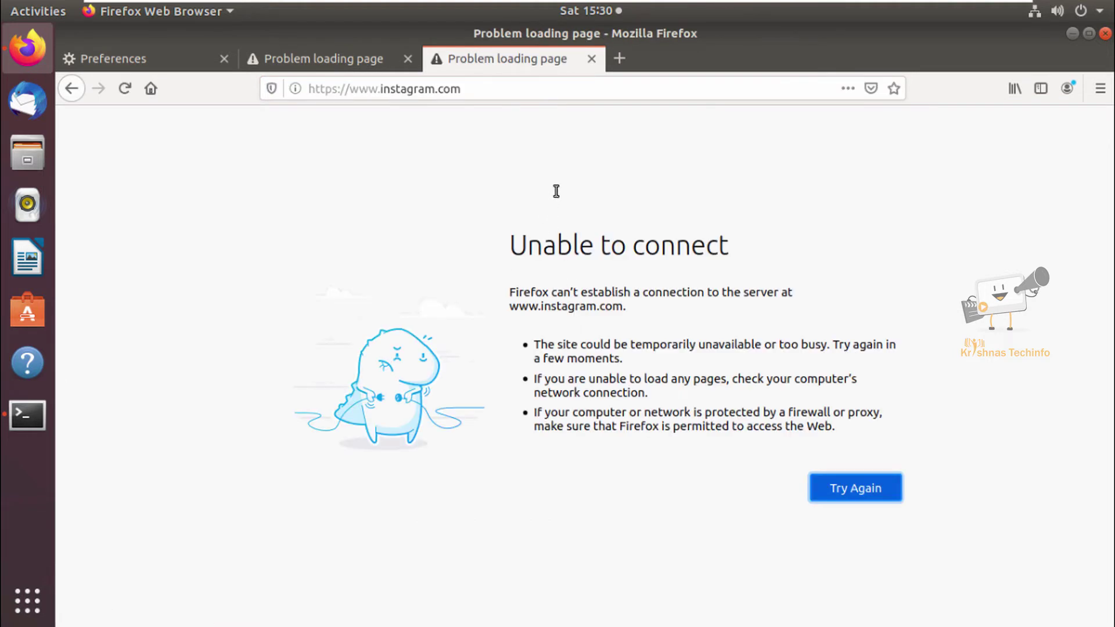
{"action": "left_click", "coordinate": [565, 318]}
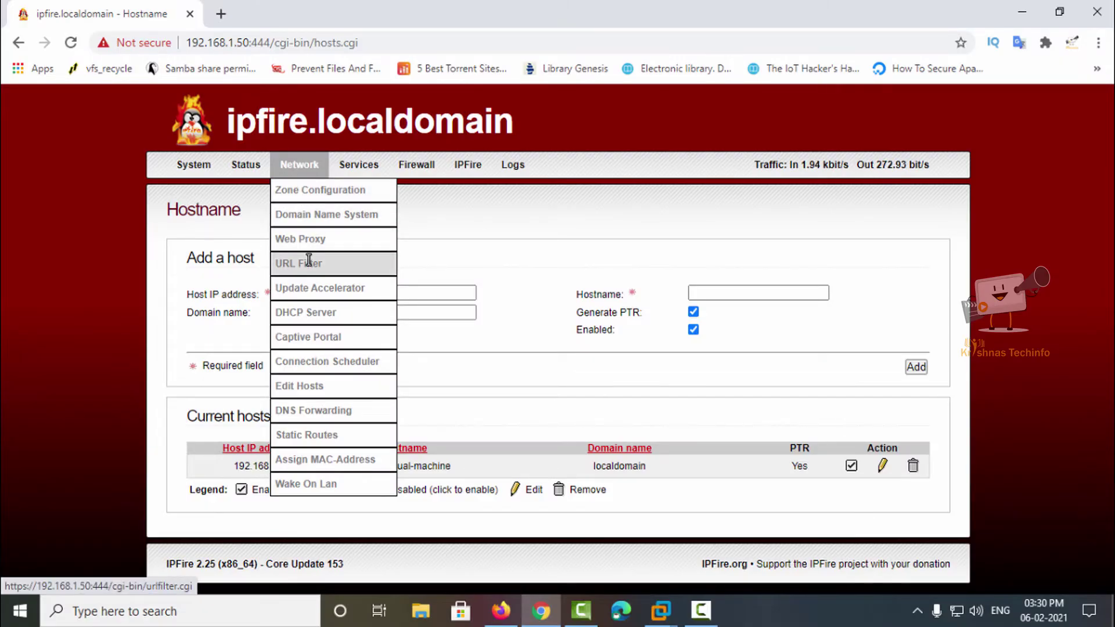
{"action": "left_click", "coordinate": [313, 263]}
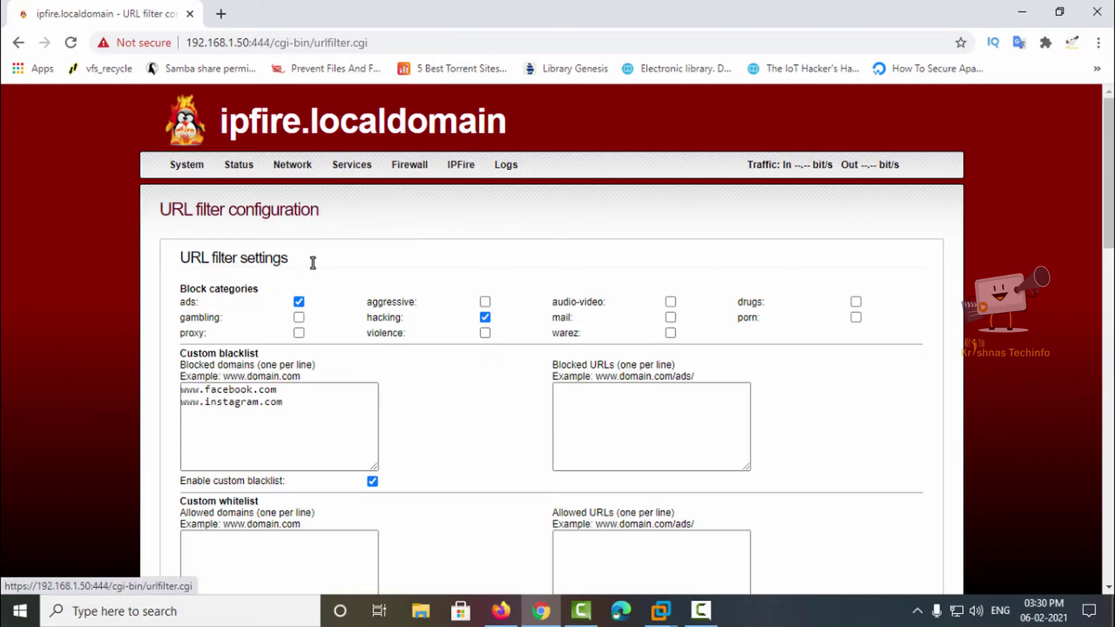
{"action": "scroll", "coordinate": [348, 360], "scroll_direction": "down", "scroll_amount": 3}
{"action": "left_click", "coordinate": [318, 251]}
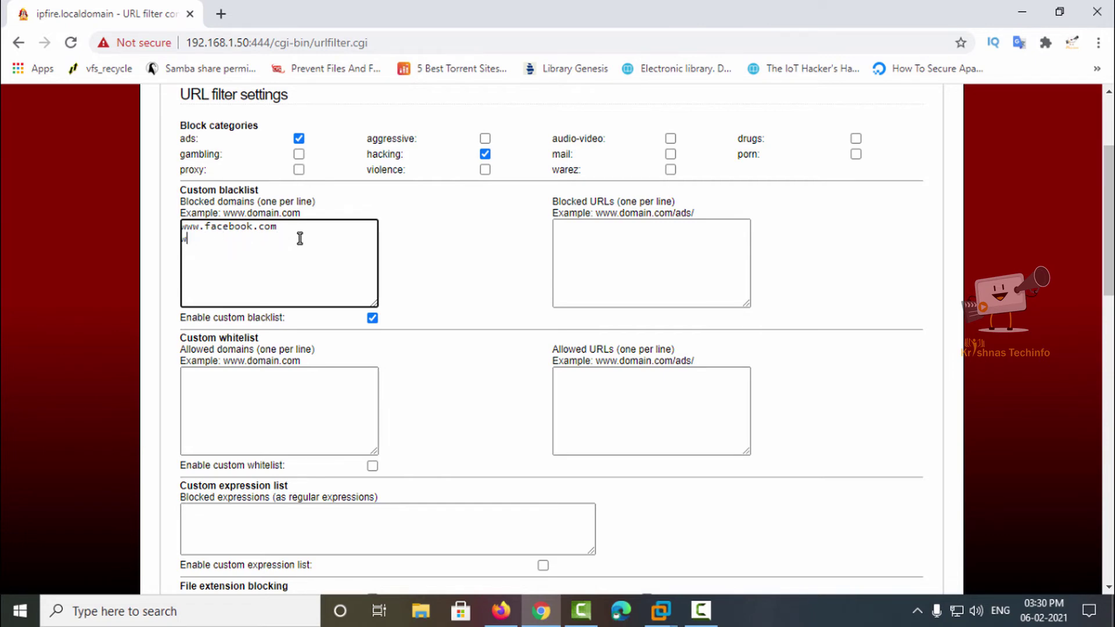
{"action": "scroll", "coordinate": [406, 391], "scroll_direction": "down", "scroll_amount": 10}
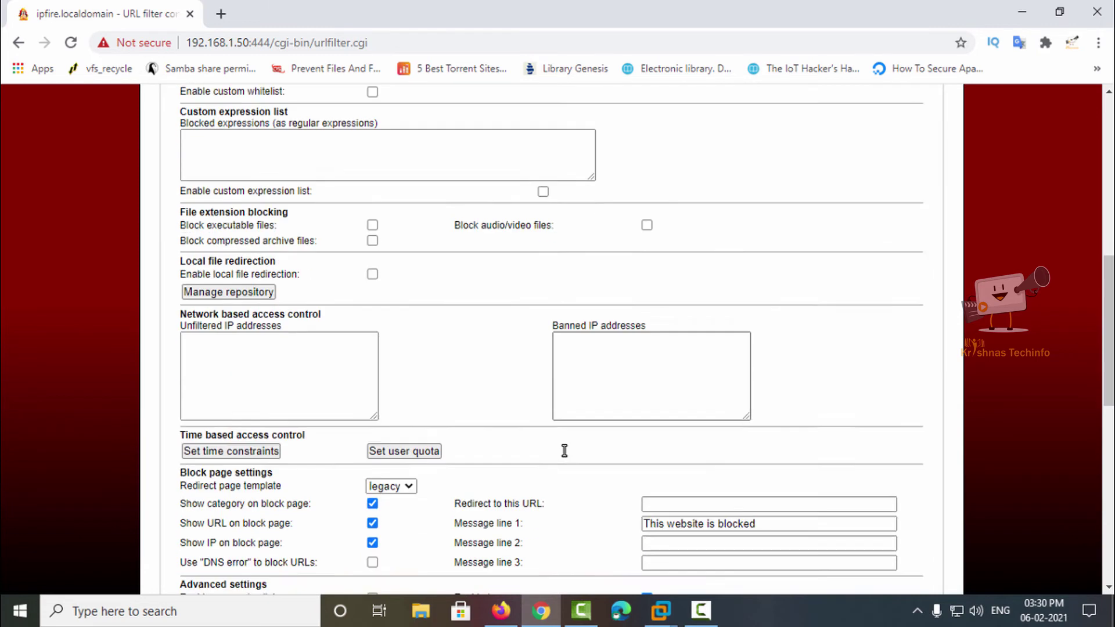
{"action": "left_click", "coordinate": [650, 319]}
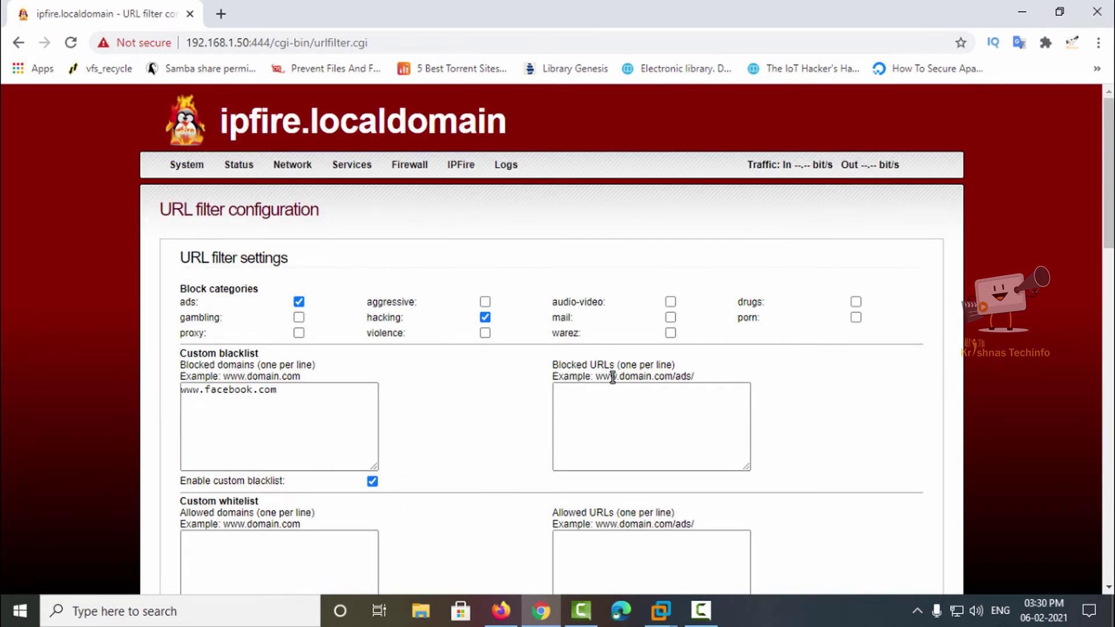
{"action": "scroll", "coordinate": [462, 433], "scroll_direction": "down", "scroll_amount": 4}
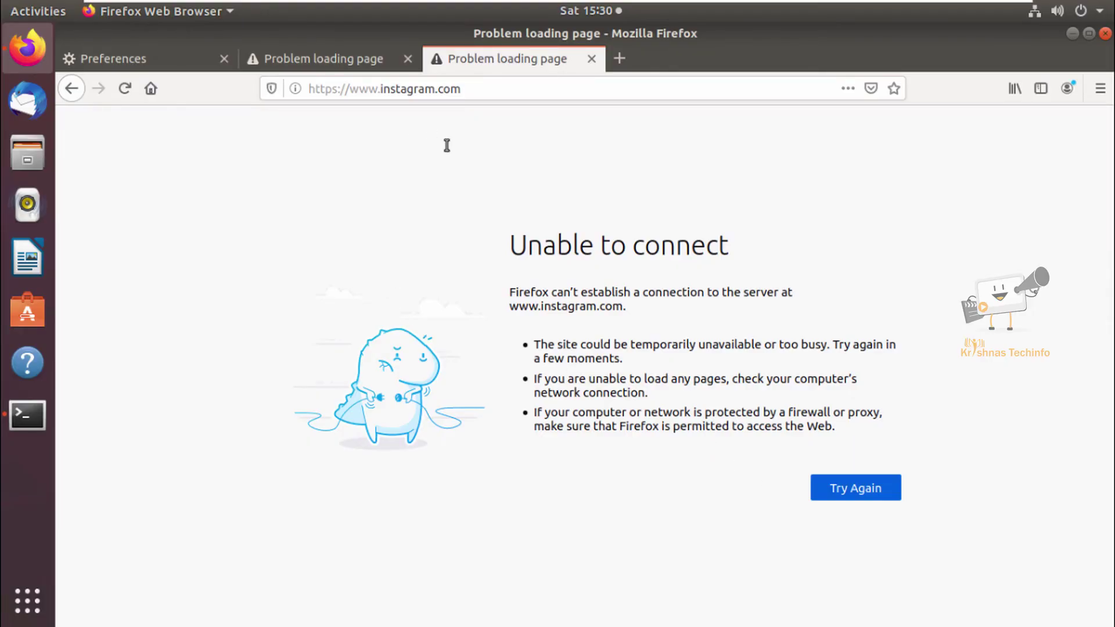
Retry instagram.com once and facebook.com several times, both still unable to connect, then return to IPFire
{"action": "left_click", "coordinate": [874, 494]}
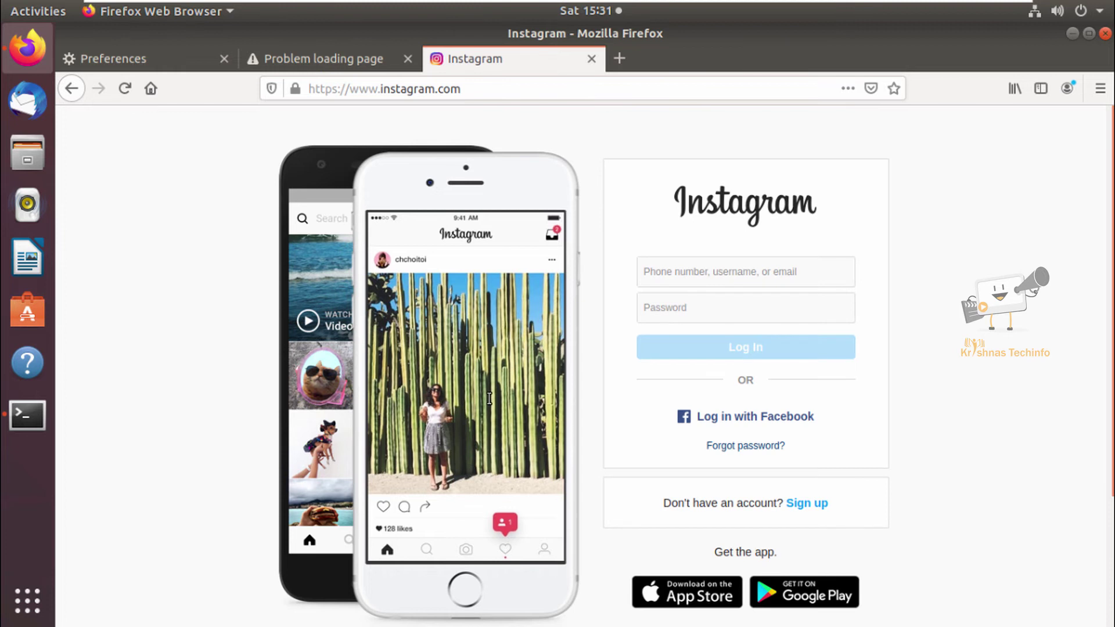
{"action": "left_click", "coordinate": [341, 69]}
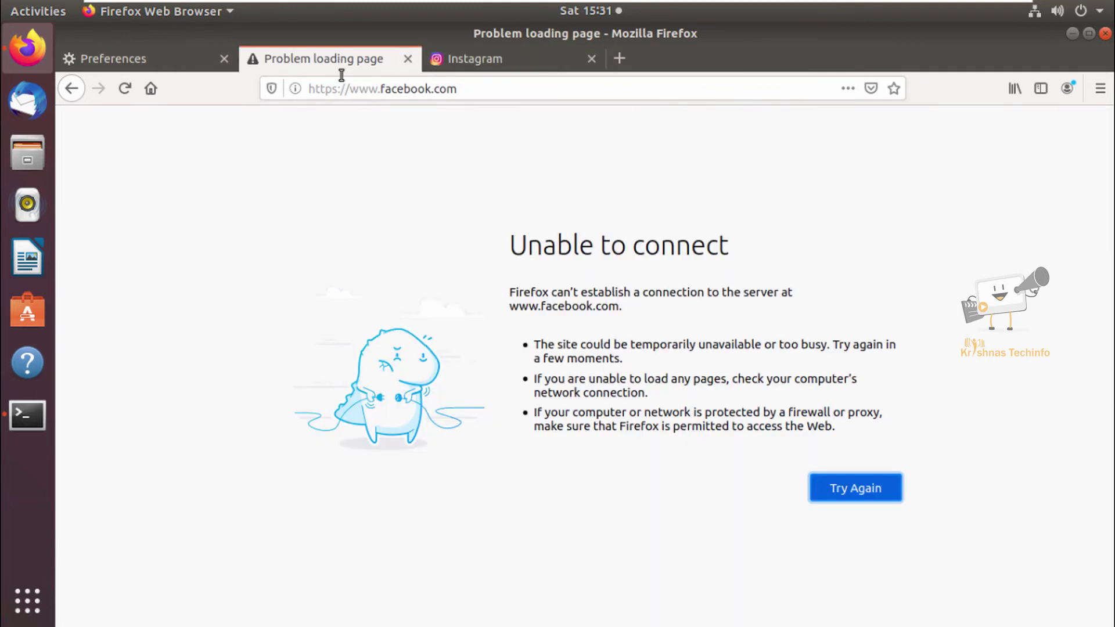
{"action": "left_click", "coordinate": [872, 495]}
{"action": "left_click", "coordinate": [870, 498]}
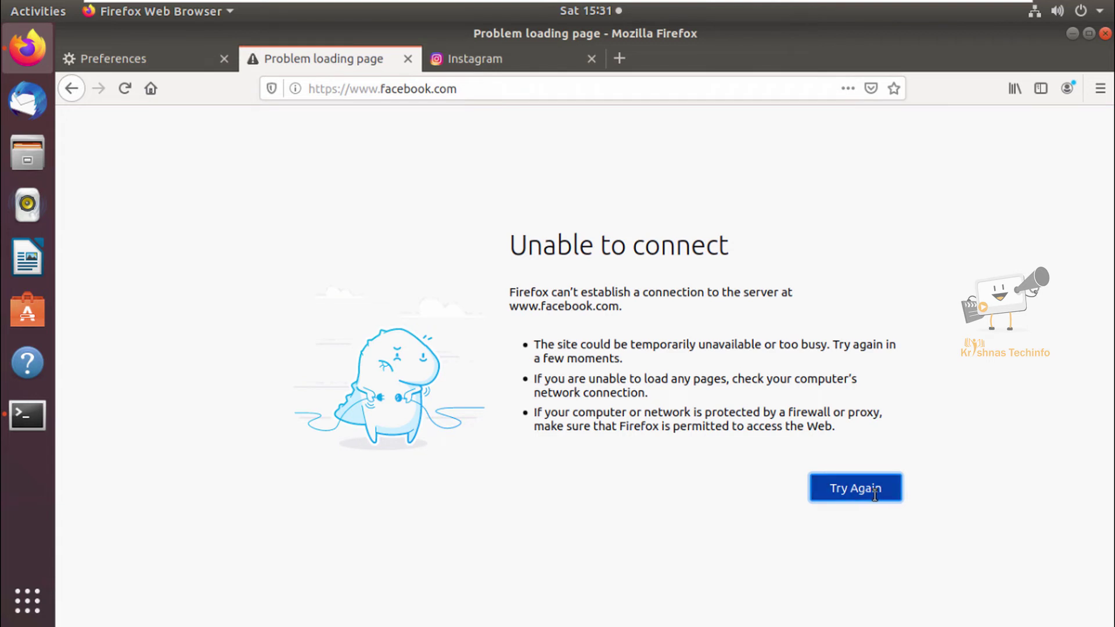
{"action": "left_click", "coordinate": [877, 495]}
{"action": "left_click", "coordinate": [877, 496]}
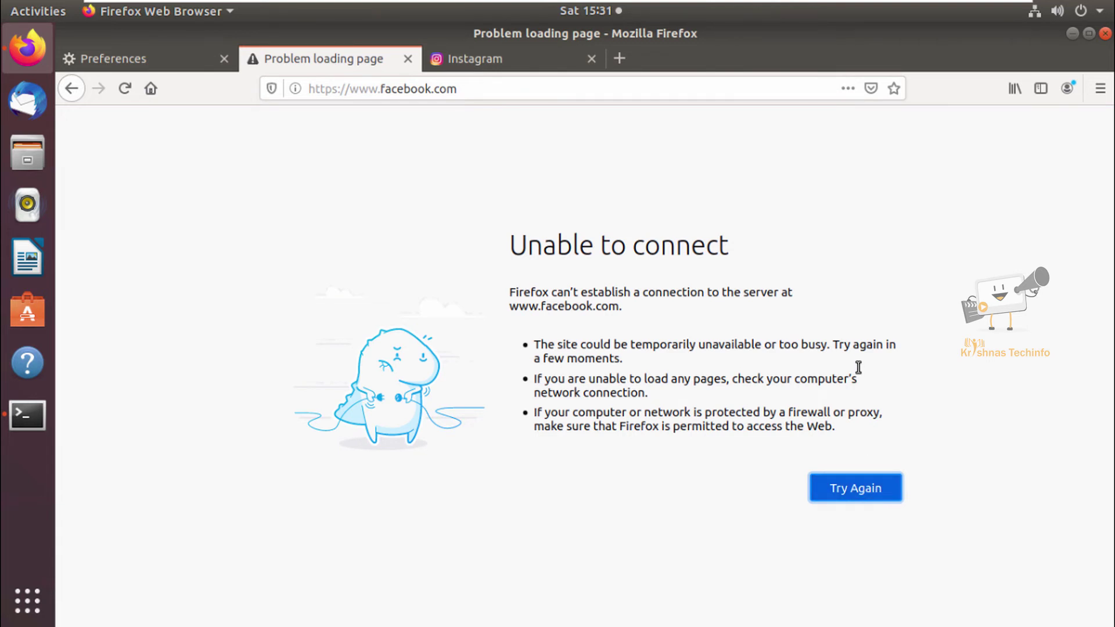
{"action": "left_click", "coordinate": [883, 501]}
{"action": "left_click", "coordinate": [968, 7]}
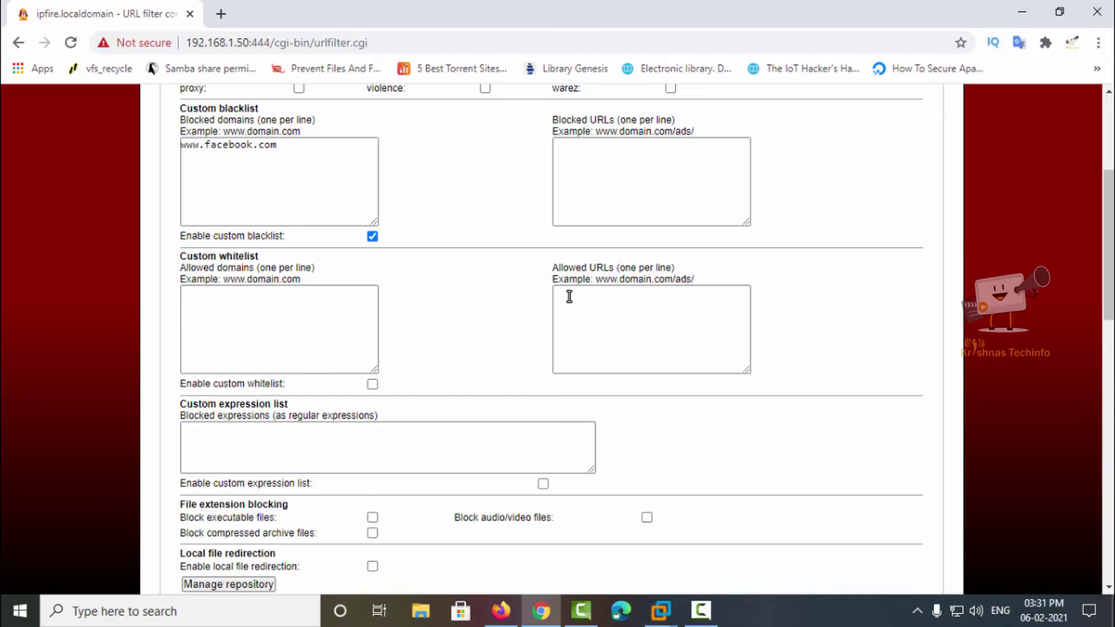
Open the URL Filter Logs page in IPFire's Logs section
{"action": "scroll", "coordinate": [471, 390], "scroll_direction": "up", "scroll_amount": 3}
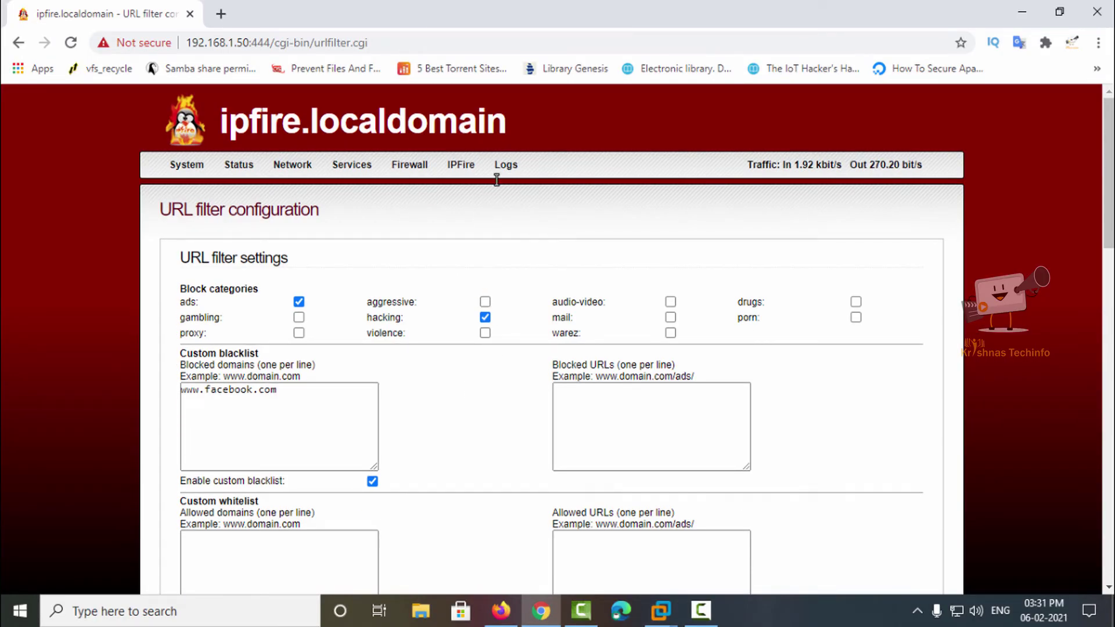
{"action": "mouse_move", "coordinate": [505, 164]}
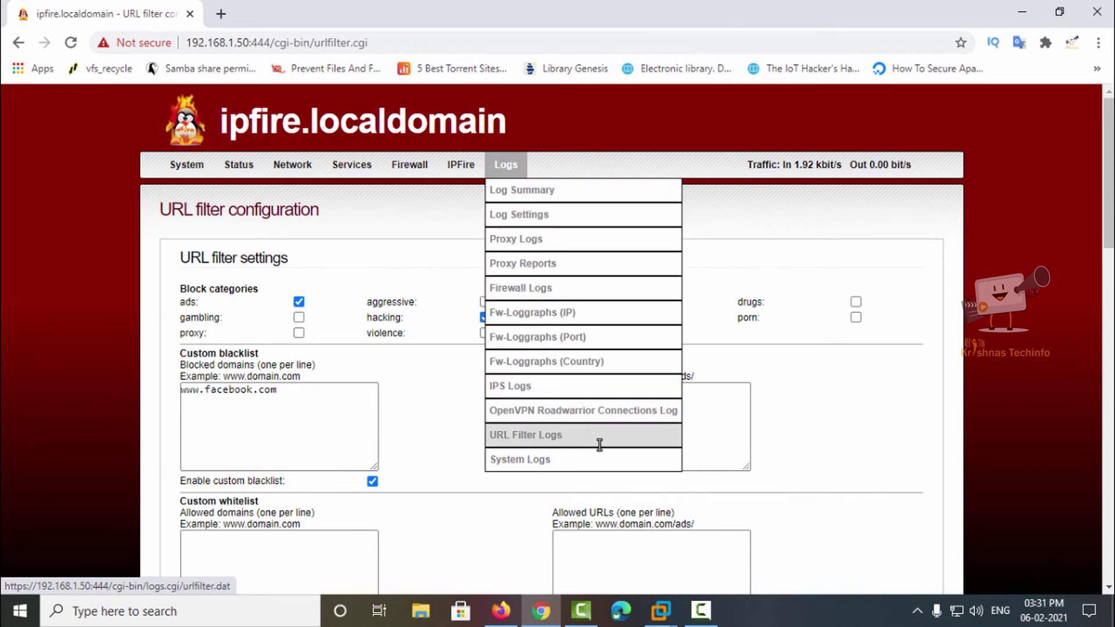
{"action": "left_click", "coordinate": [560, 438]}
{"action": "scroll", "coordinate": [714, 426], "scroll_direction": "down", "scroll_amount": 3}
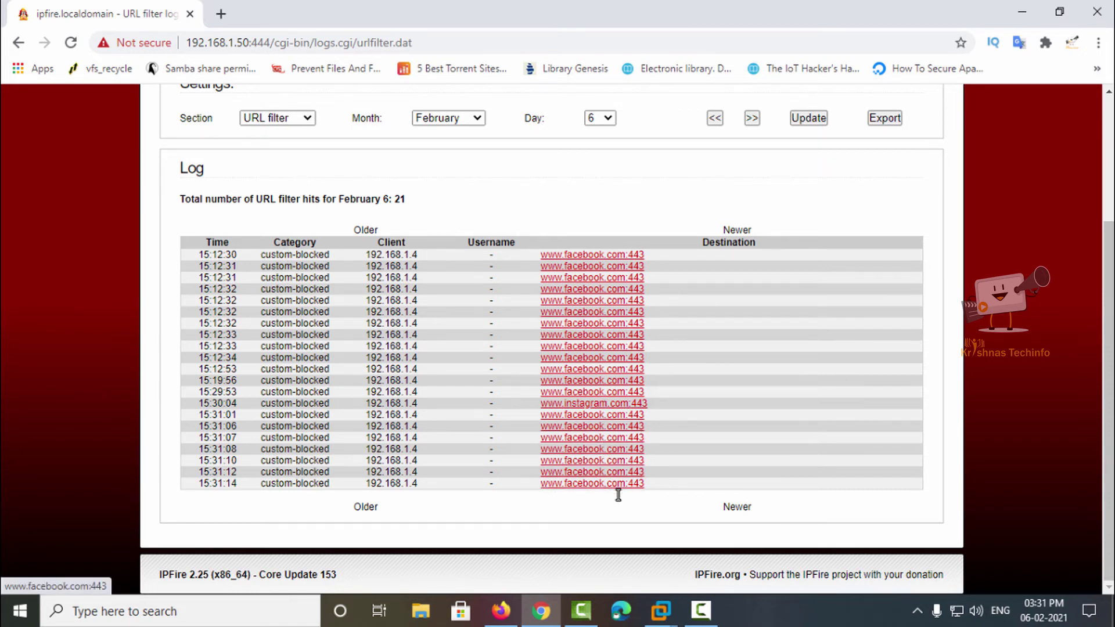
{"action": "scroll", "coordinate": [792, 253], "scroll_direction": "up", "scroll_amount": 3}
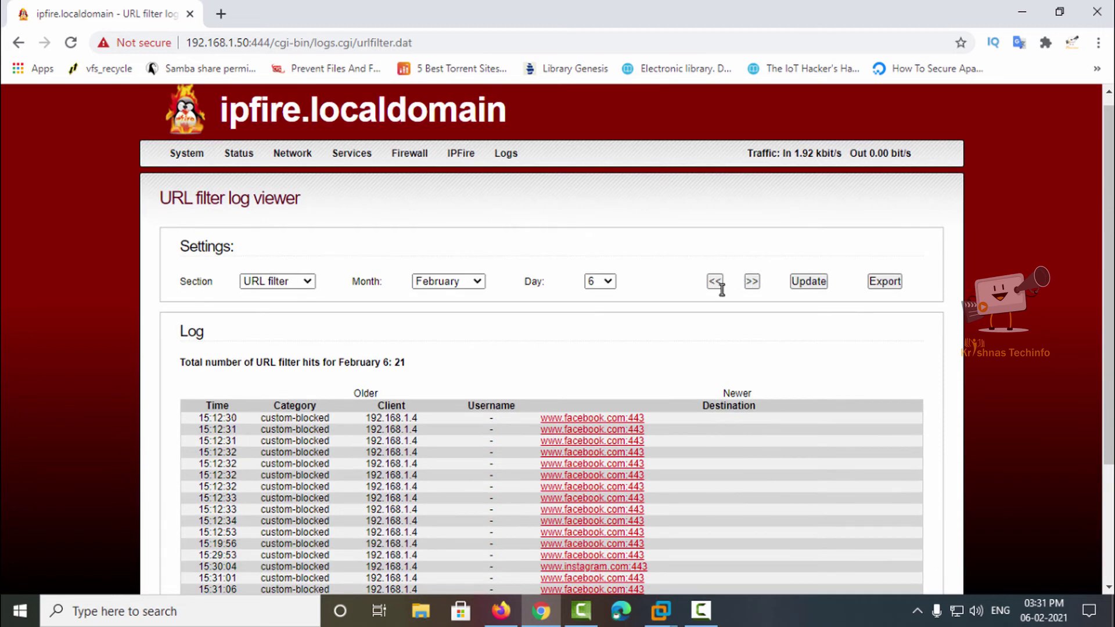
{"action": "left_click", "coordinate": [814, 282]}
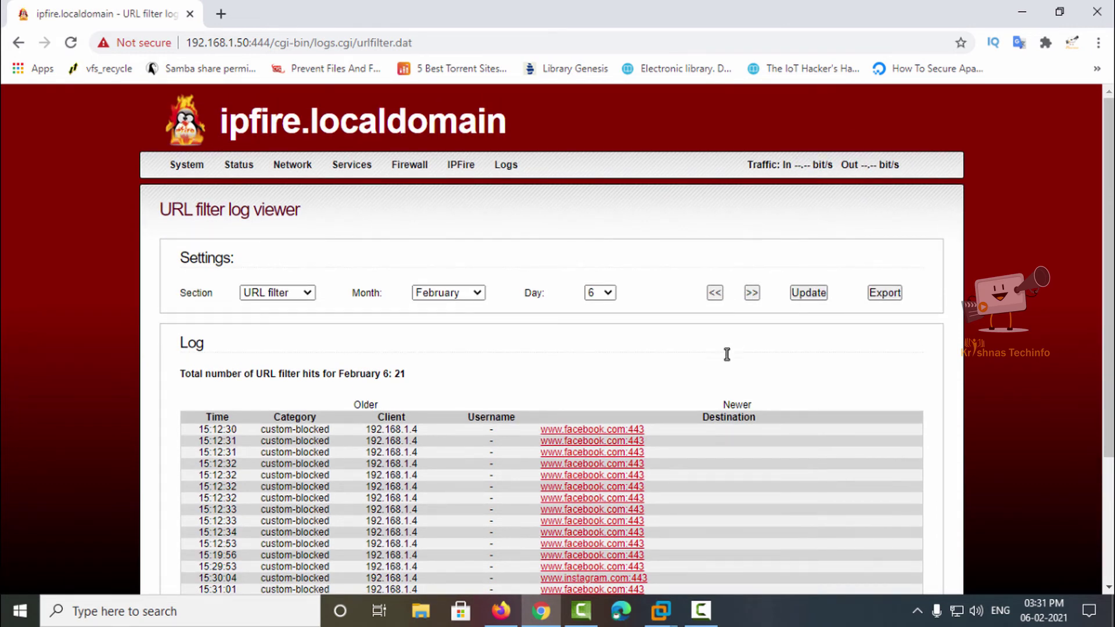
{"action": "scroll", "coordinate": [677, 420], "scroll_direction": "down", "scroll_amount": 3}
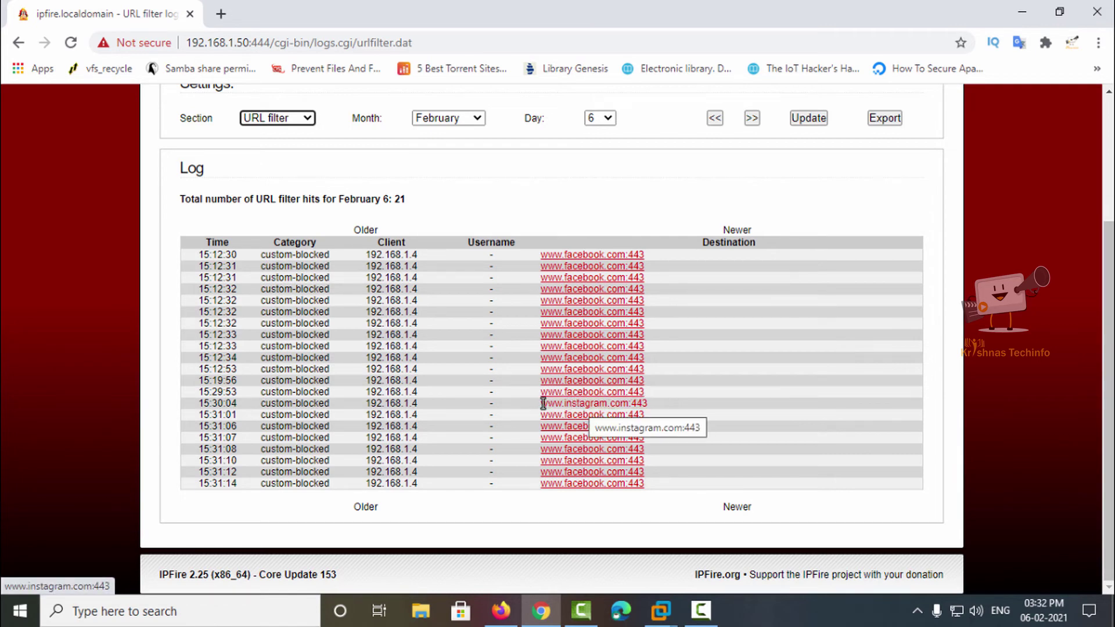
{"action": "left_click_drag", "start_coordinate": [166, 390], "coordinate": [358, 405]}
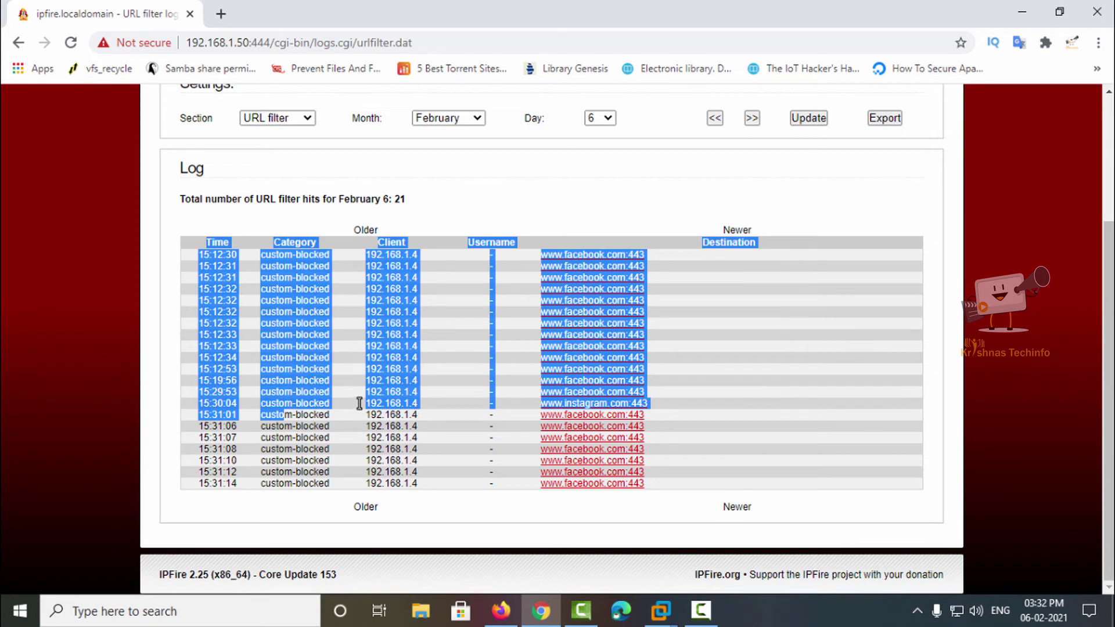
{"action": "left_click", "coordinate": [310, 400]}
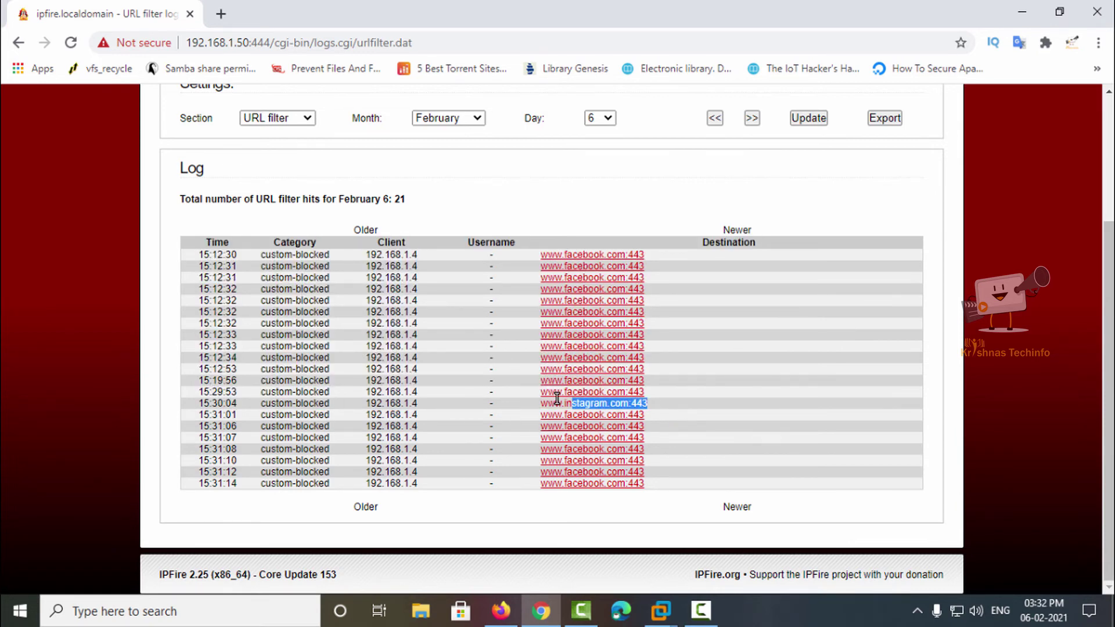
{"action": "scroll", "coordinate": [680, 401], "scroll_direction": "up", "scroll_amount": 3}
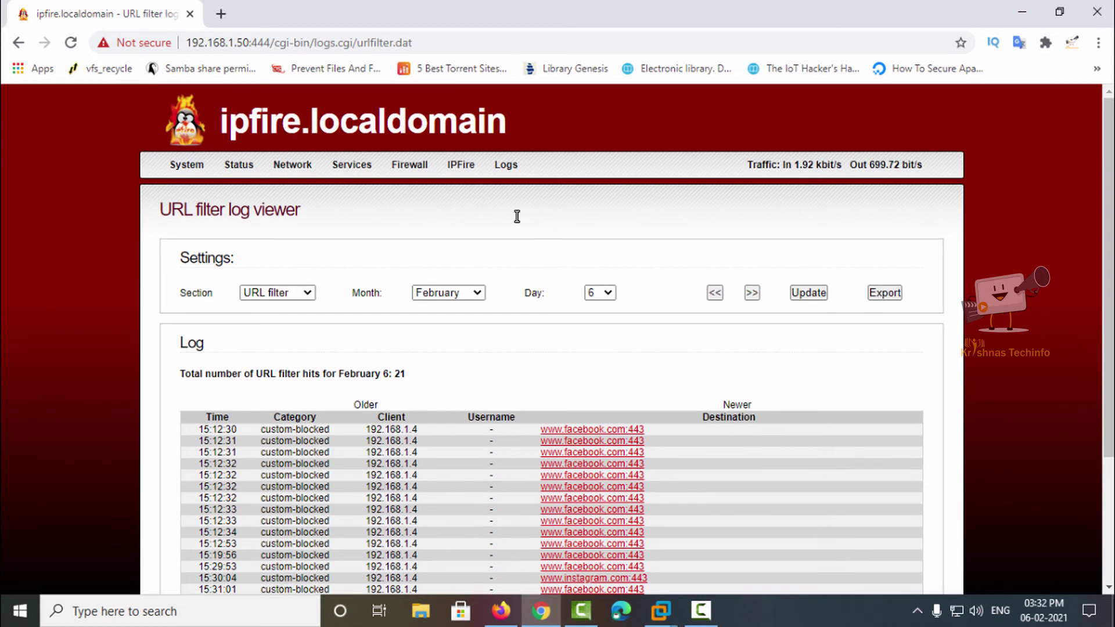
{"action": "mouse_move", "coordinate": [505, 164]}
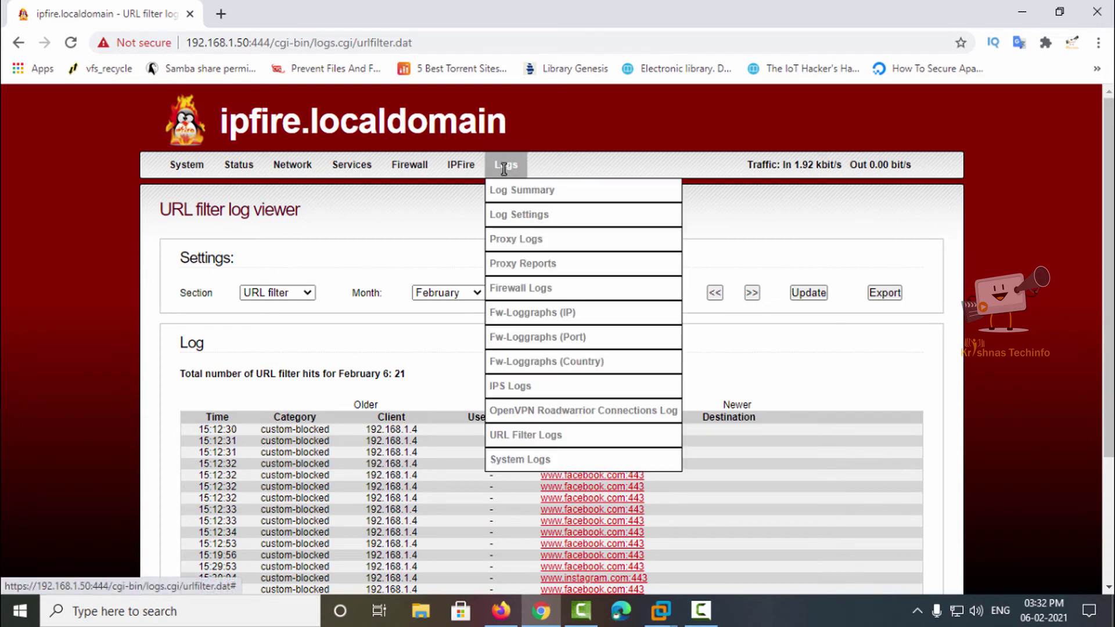
Load the proxy log filtered to source IP 192.168.1.4 with username left at ALL
{"action": "left_click", "coordinate": [530, 244]}
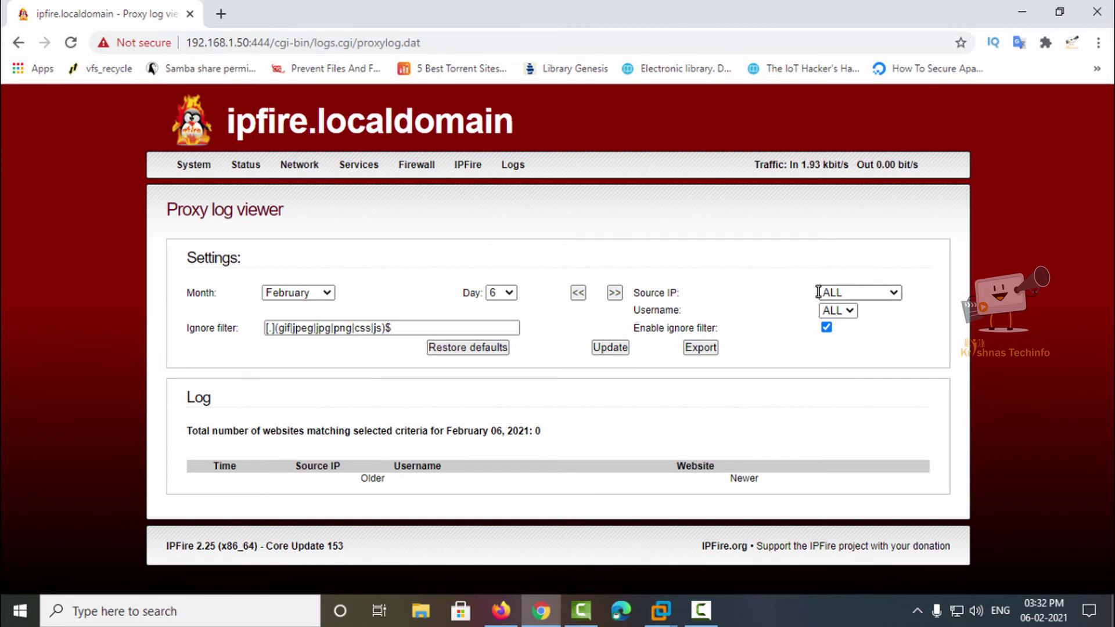
{"action": "left_click", "coordinate": [879, 293]}
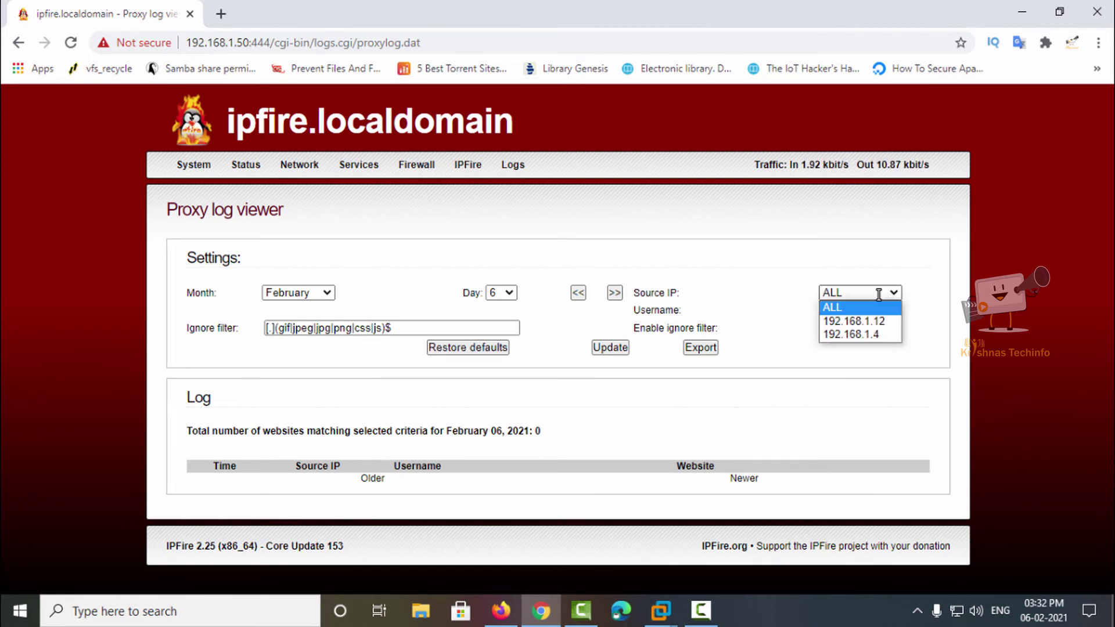
{"action": "left_click", "coordinate": [880, 337]}
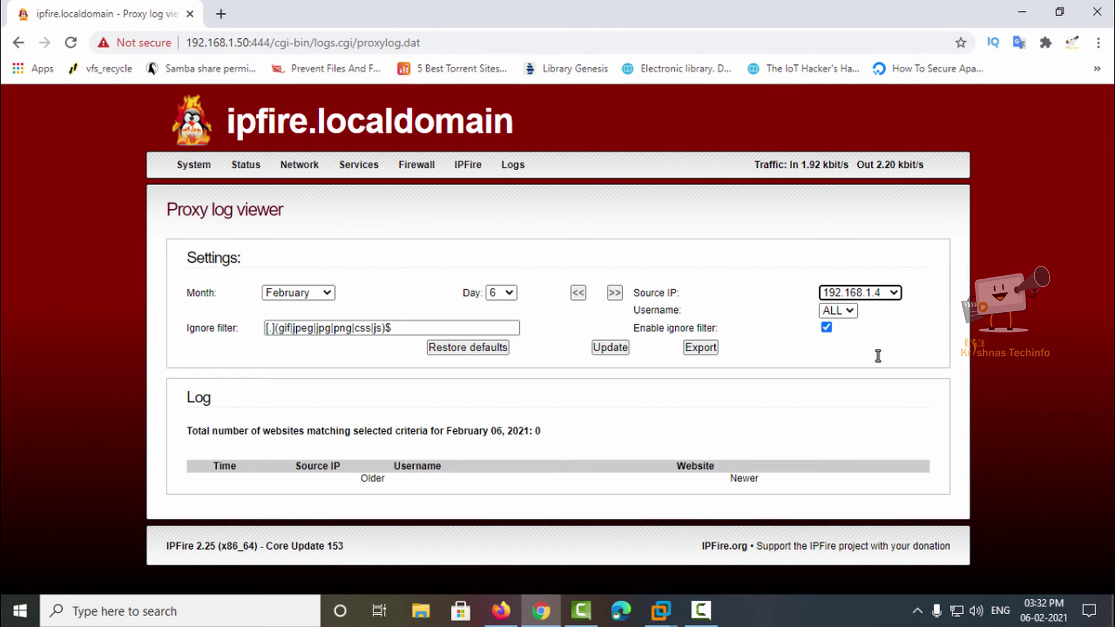
{"action": "left_click", "coordinate": [849, 311]}
{"action": "left_click", "coordinate": [880, 310]}
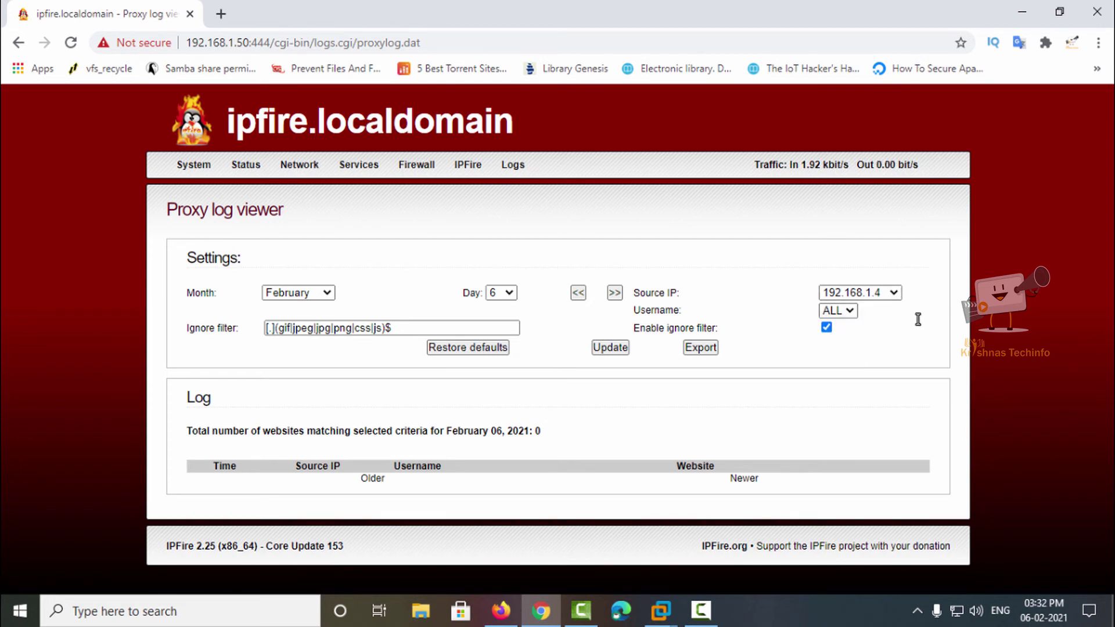
{"action": "left_click", "coordinate": [852, 311]}
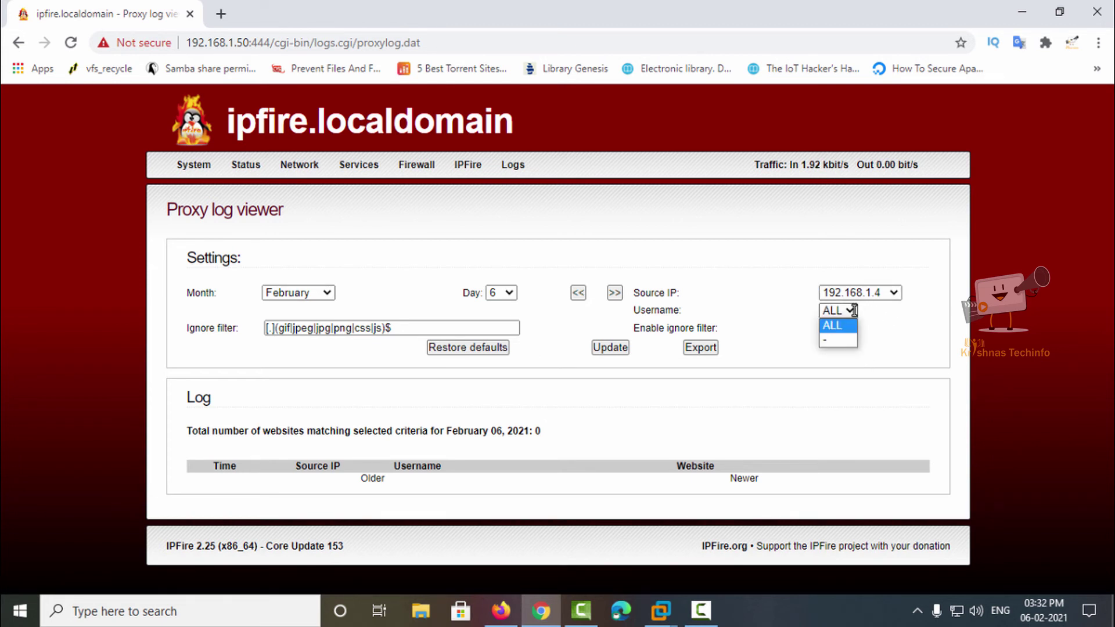
{"action": "left_click", "coordinate": [852, 311]}
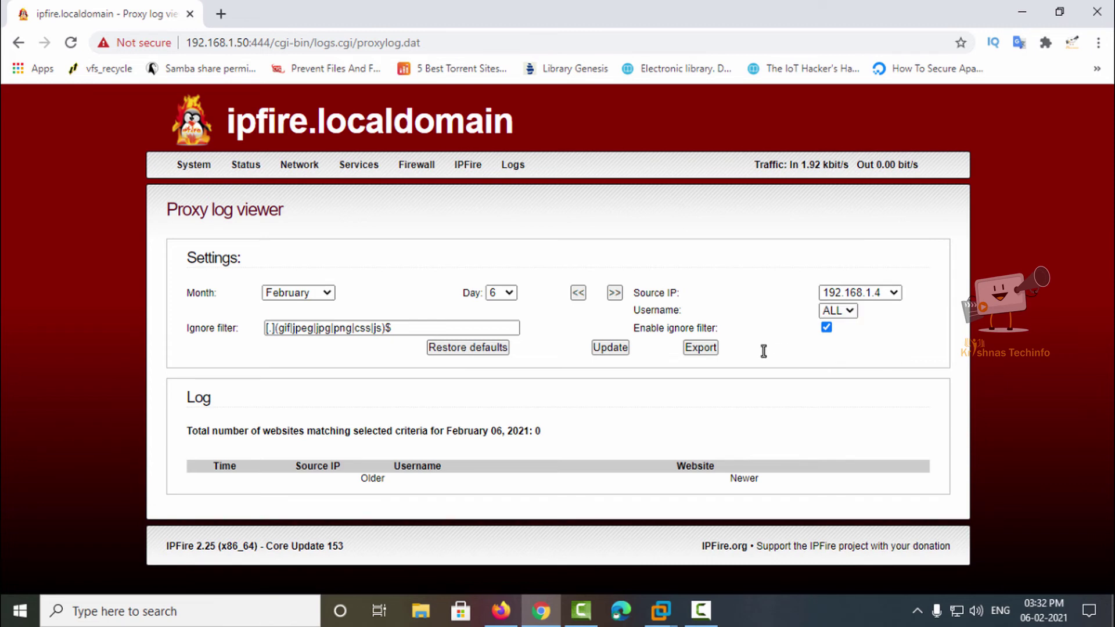
{"action": "left_click", "coordinate": [611, 347]}
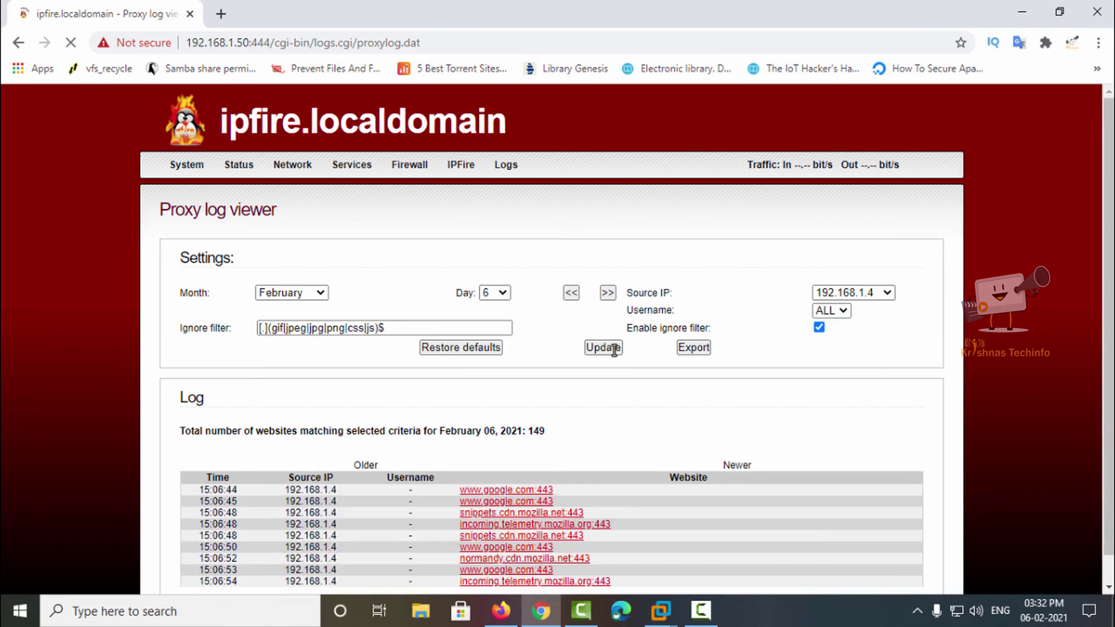
Scroll through the 149 logged hits to review the 15:30:03 instagram.com entry
{"action": "scroll", "coordinate": [550, 430], "scroll_direction": "down", "scroll_amount": 2}
{"action": "scroll", "coordinate": [201, 436], "scroll_direction": "down", "scroll_amount": 10}
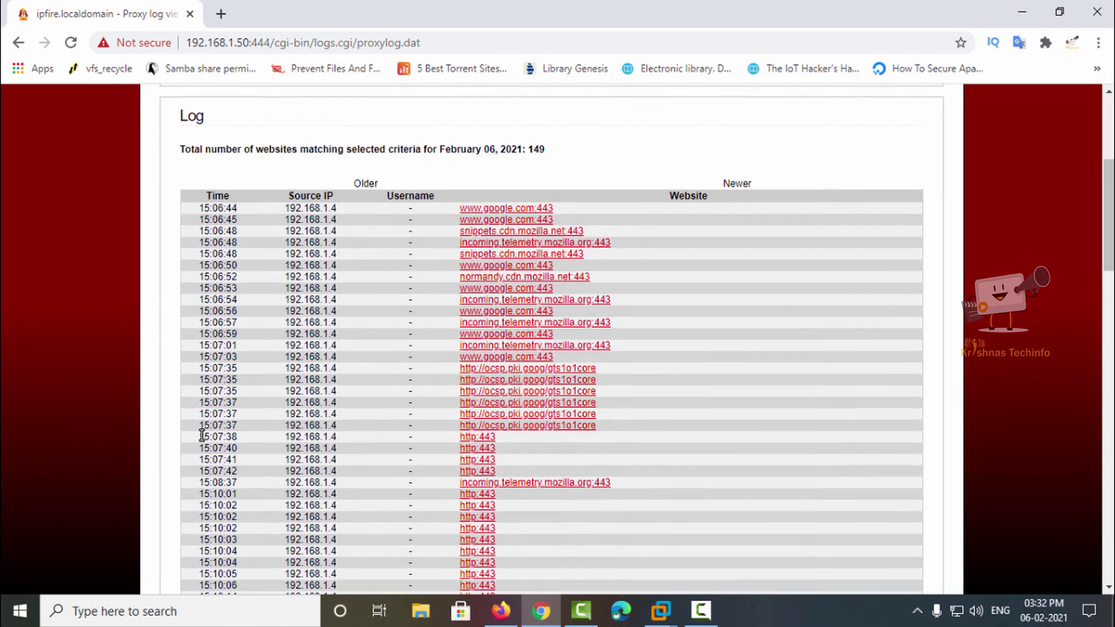
{"action": "scroll", "coordinate": [204, 437], "scroll_direction": "down", "scroll_amount": 15}
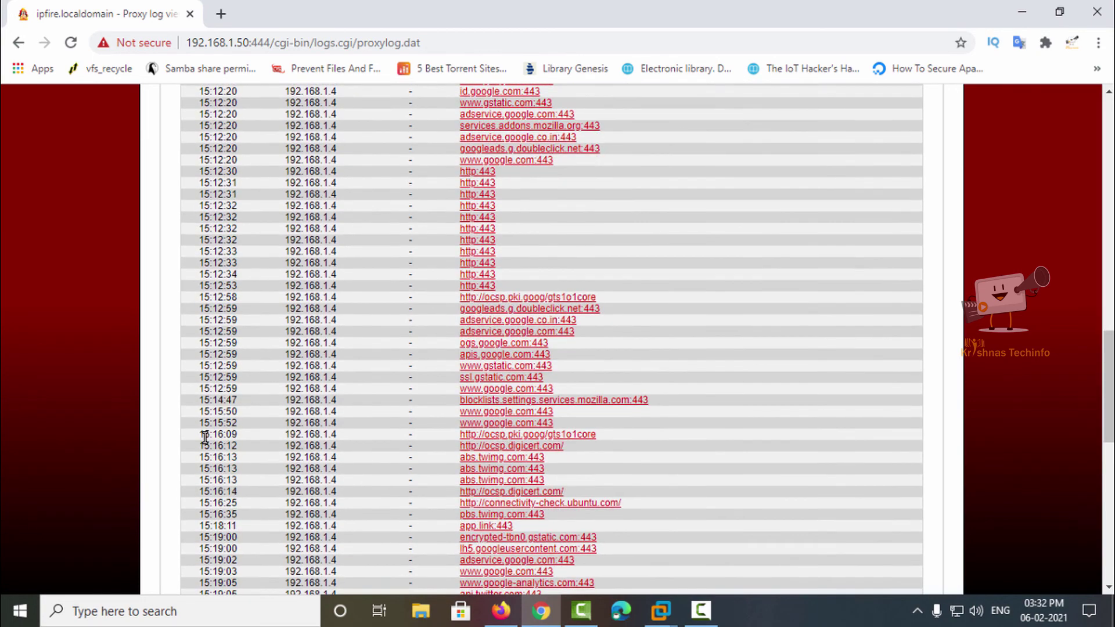
{"action": "scroll", "coordinate": [219, 430], "scroll_direction": "down", "scroll_amount": 2}
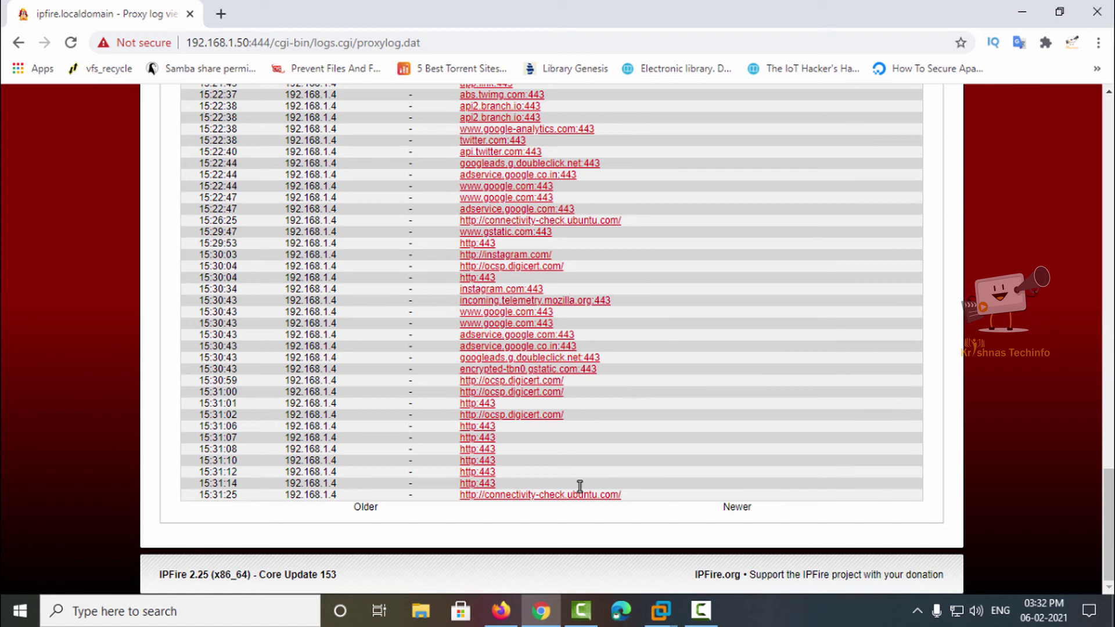
{"action": "left_click_drag", "start_coordinate": [199, 257], "coordinate": [571, 256]}
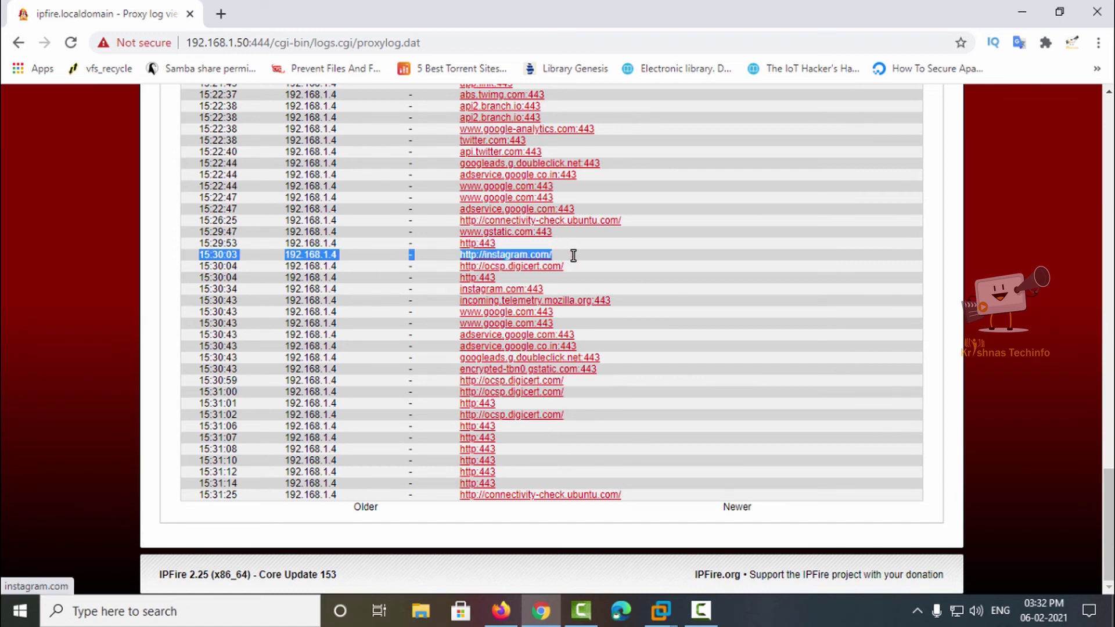
{"action": "left_click", "coordinate": [620, 253]}
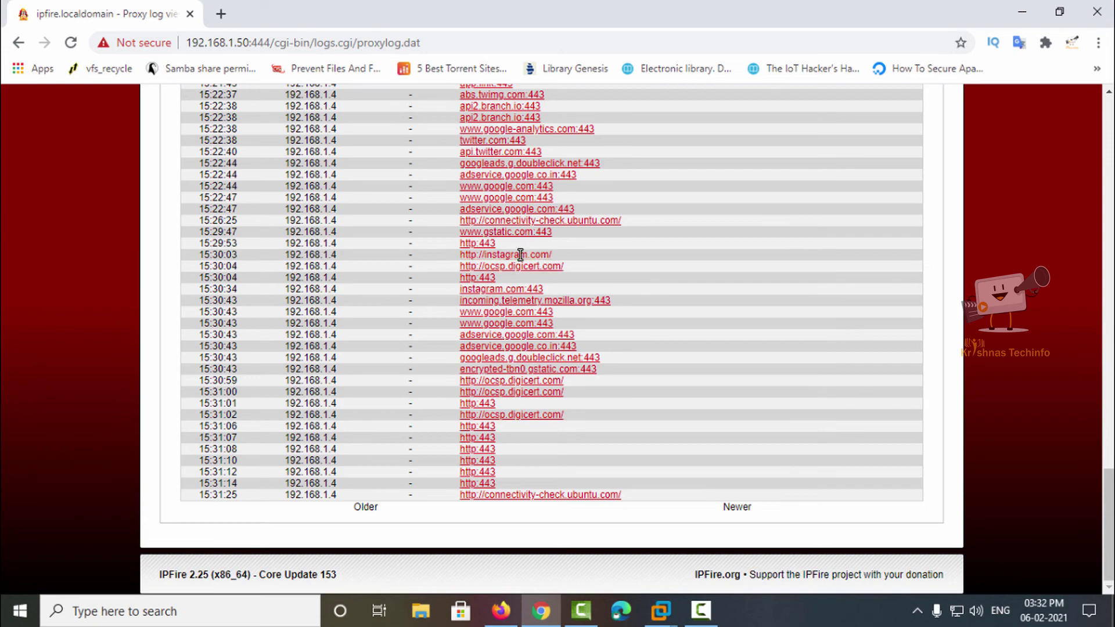
{"action": "scroll", "coordinate": [348, 386], "scroll_direction": "up", "scroll_amount": 5}
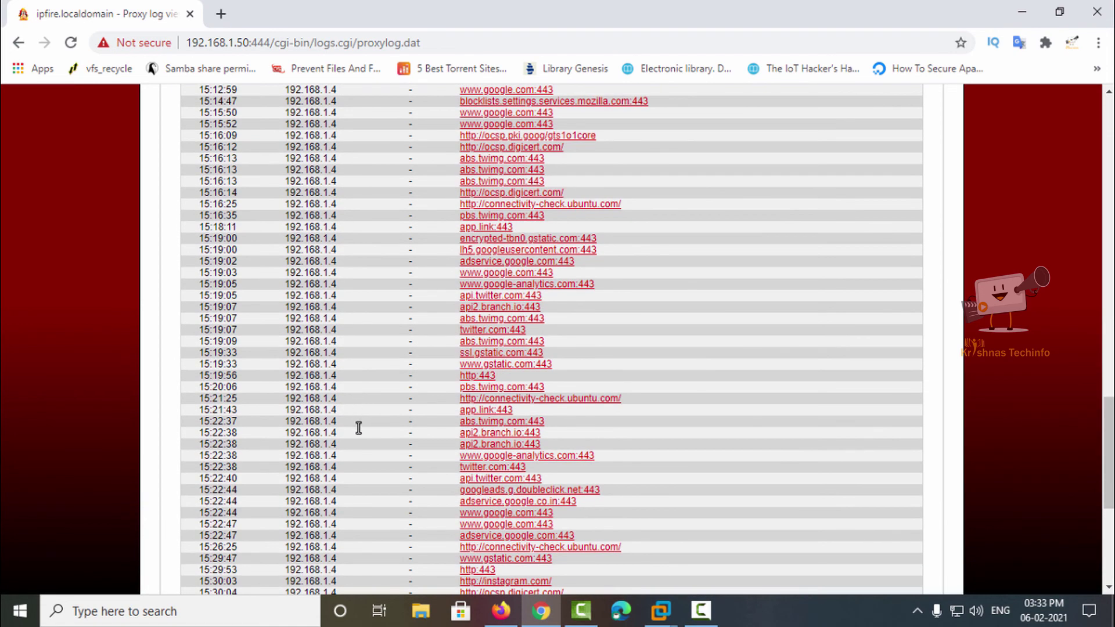
{"action": "scroll", "coordinate": [339, 465], "scroll_direction": "up", "scroll_amount": 20}
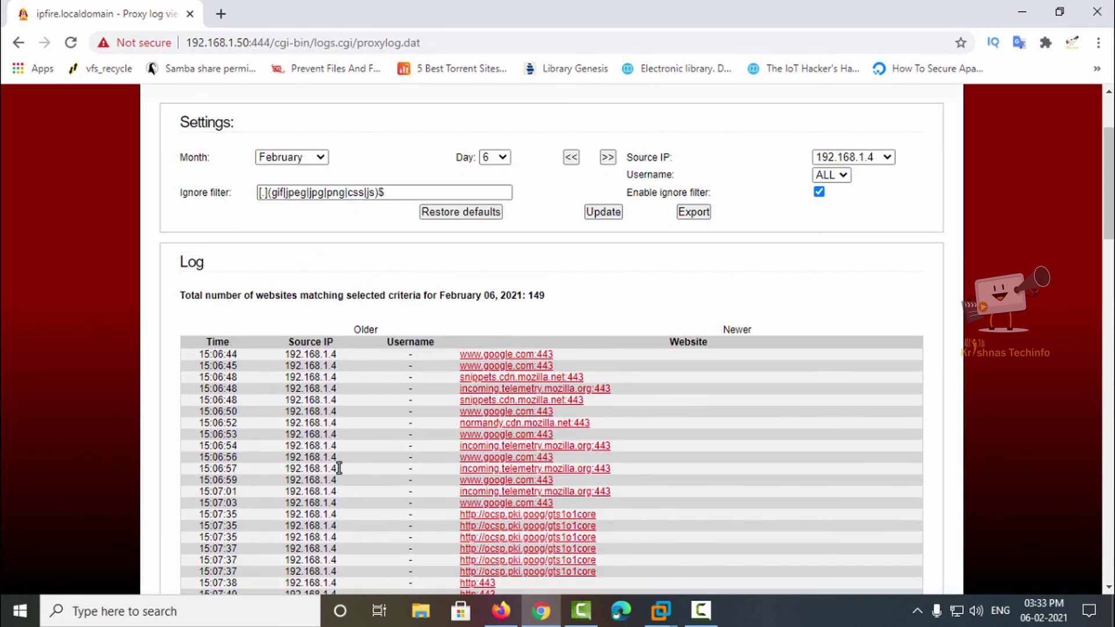
{"action": "scroll", "coordinate": [555, 391], "scroll_direction": "up", "scroll_amount": 3}
{"action": "mouse_move", "coordinate": [503, 169]}
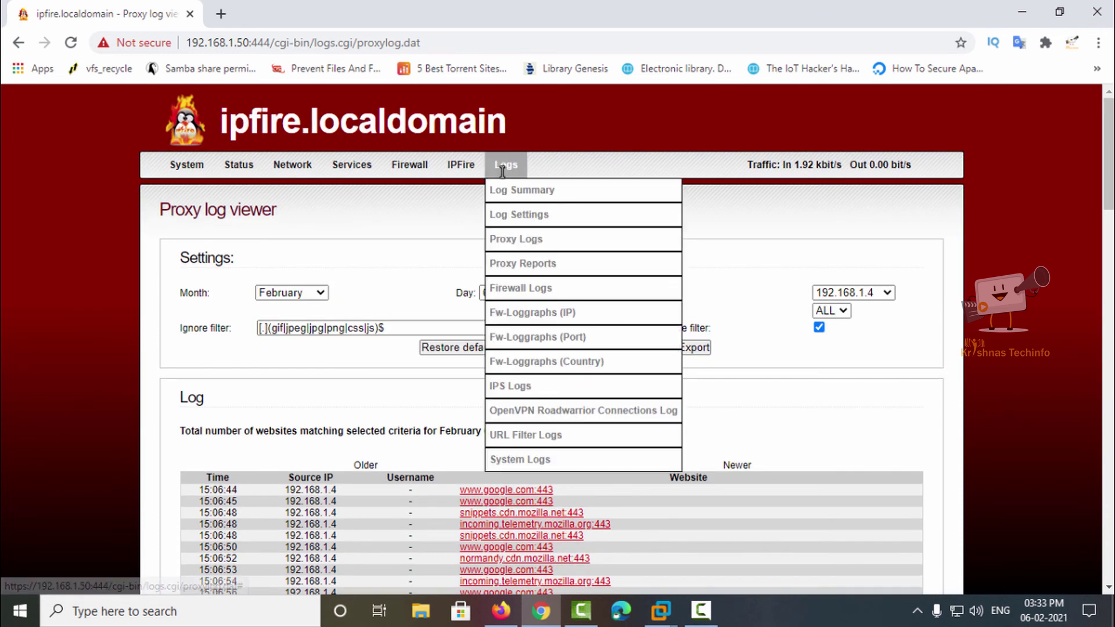
Look over the URL Filter Logs table again, then go back to the IPFire Main page
{"action": "left_click", "coordinate": [543, 435]}
{"action": "scroll", "coordinate": [334, 454], "scroll_direction": "down", "scroll_amount": 3}
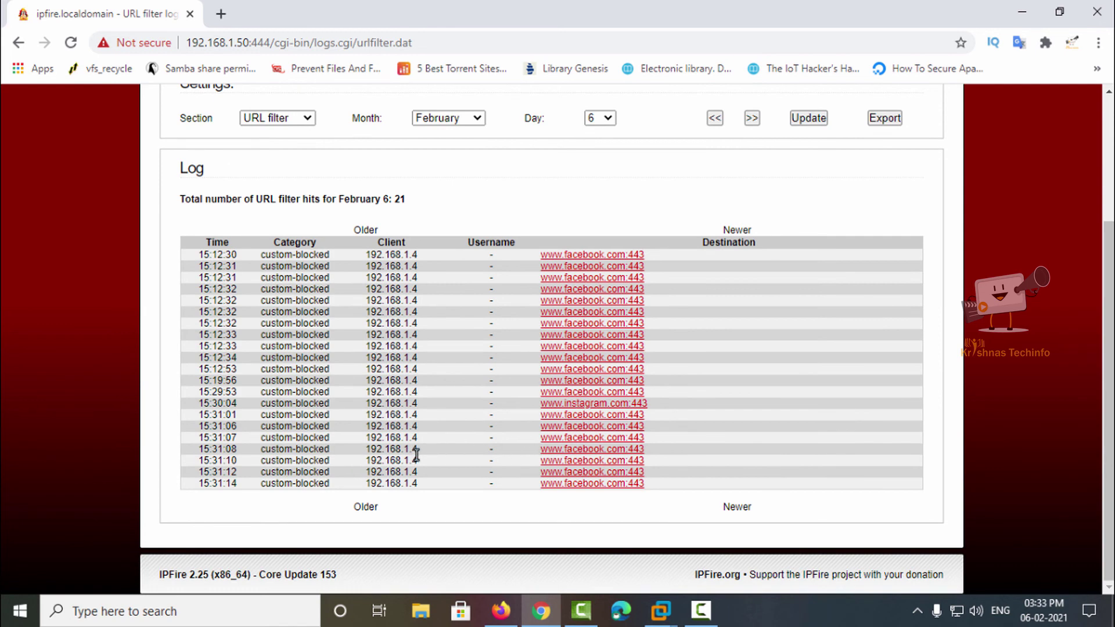
{"action": "scroll", "coordinate": [415, 454], "scroll_direction": "up", "scroll_amount": 3}
{"action": "scroll", "coordinate": [428, 416], "scroll_direction": "down", "scroll_amount": 3}
{"action": "scroll", "coordinate": [490, 385], "scroll_direction": "up", "scroll_amount": 3}
{"action": "key", "text": "alt+Left"}
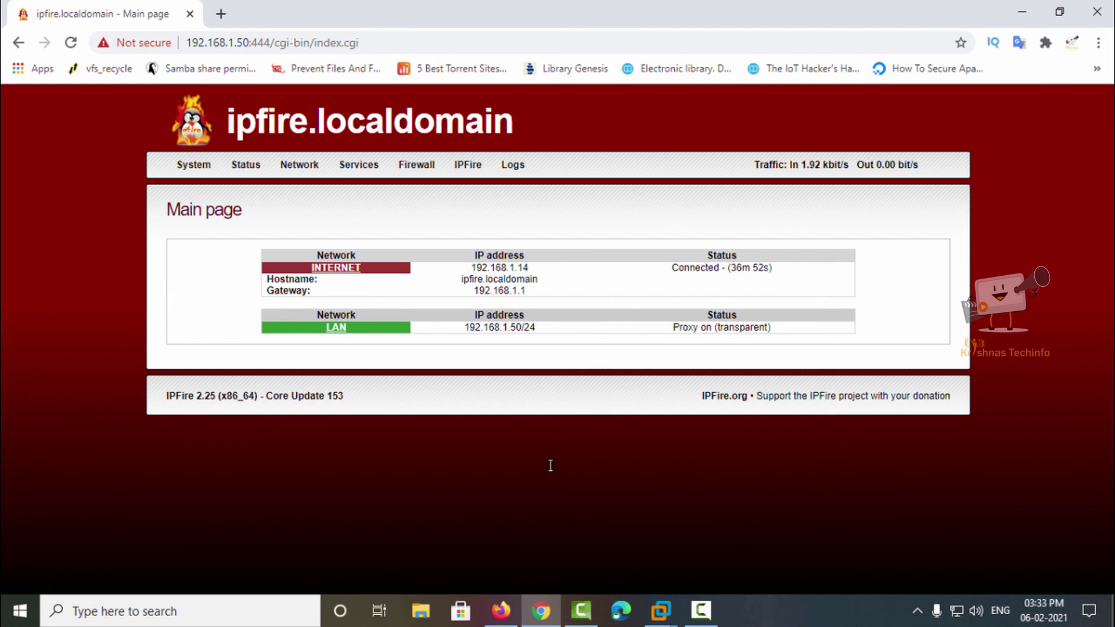